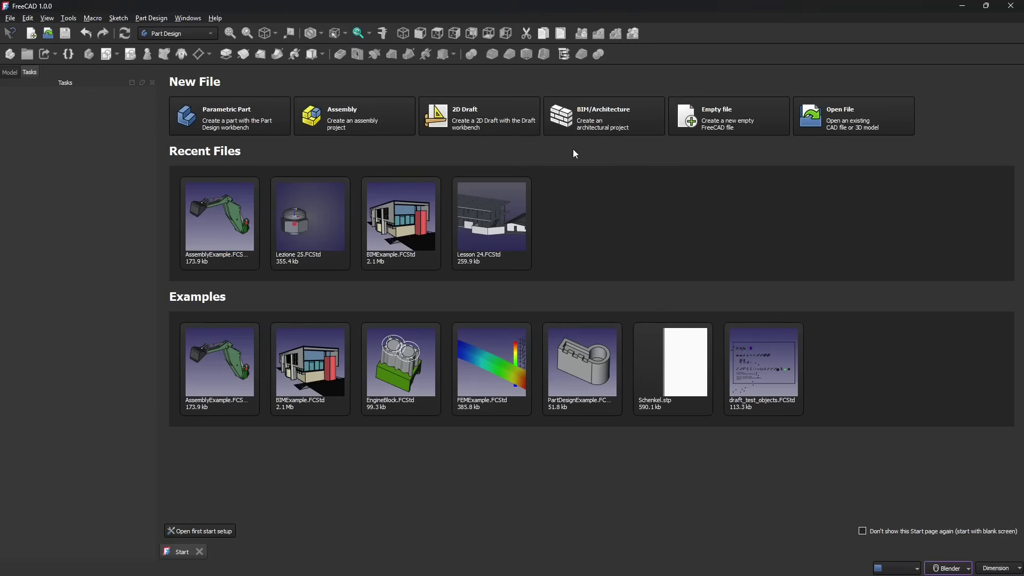
# - Open the BIMExample house from Recent Files in the BIM workbench, then orbit and zoom around it
pyautogui.click(400, 228)
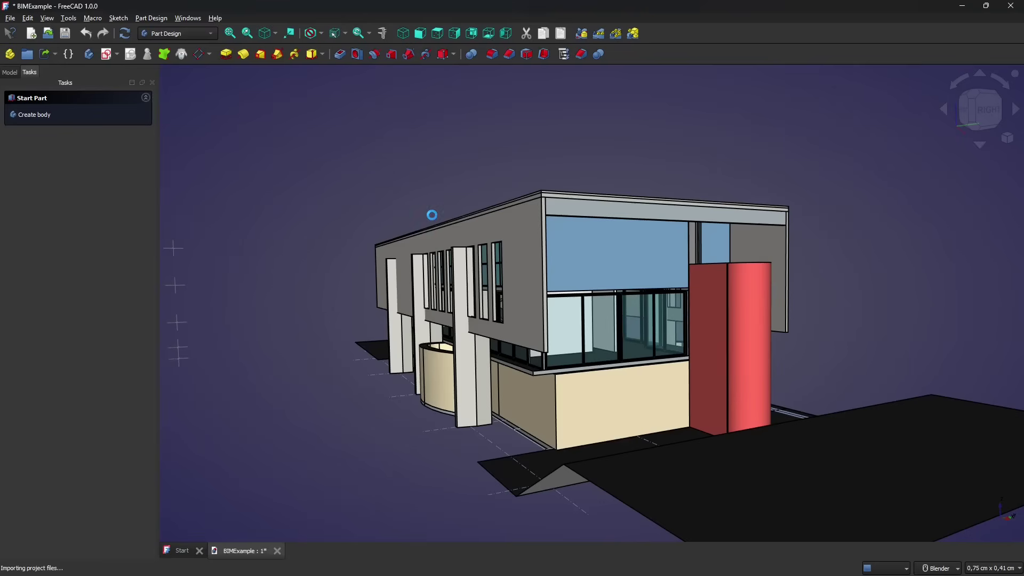
pyautogui.click(169, 33)
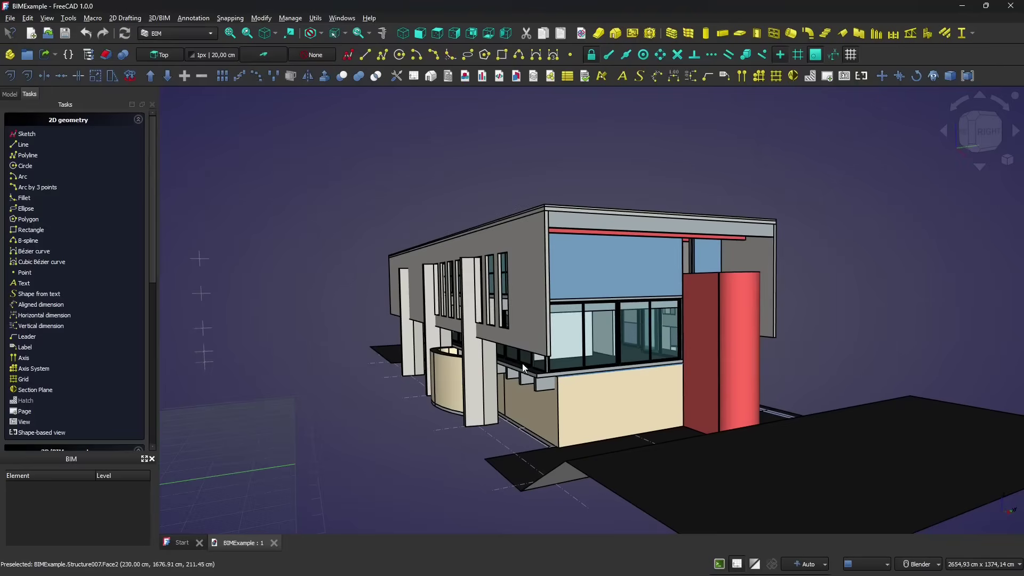
pyautogui.moveTo(522, 363); pyautogui.dragTo(408, 341, button='middle')
pyautogui.scroll(-3, 475, 374)
pyautogui.scroll(3, 614, 293)
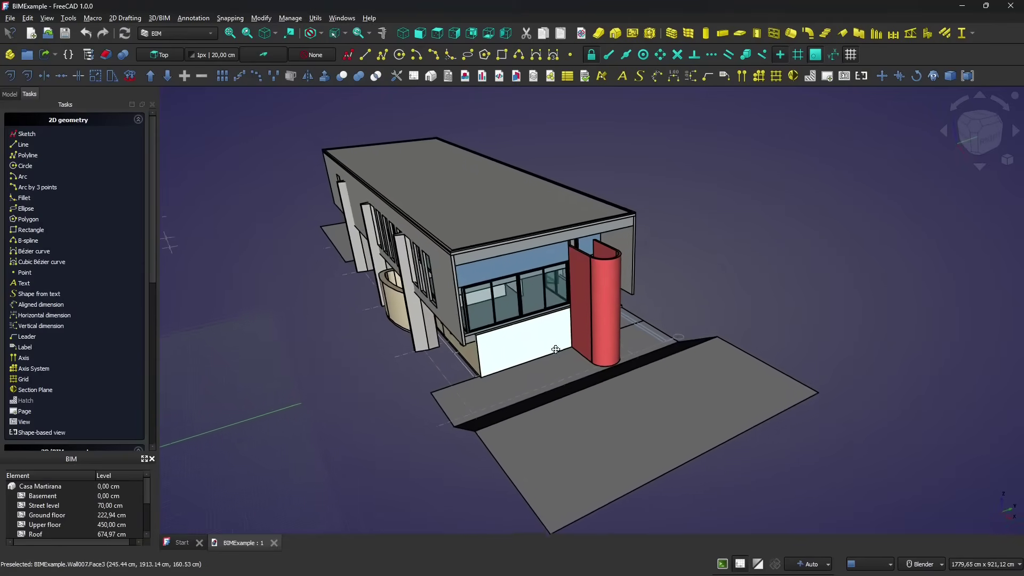
pyautogui.scroll(5, 408, 341)
pyautogui.scroll(-10, 407, 341)
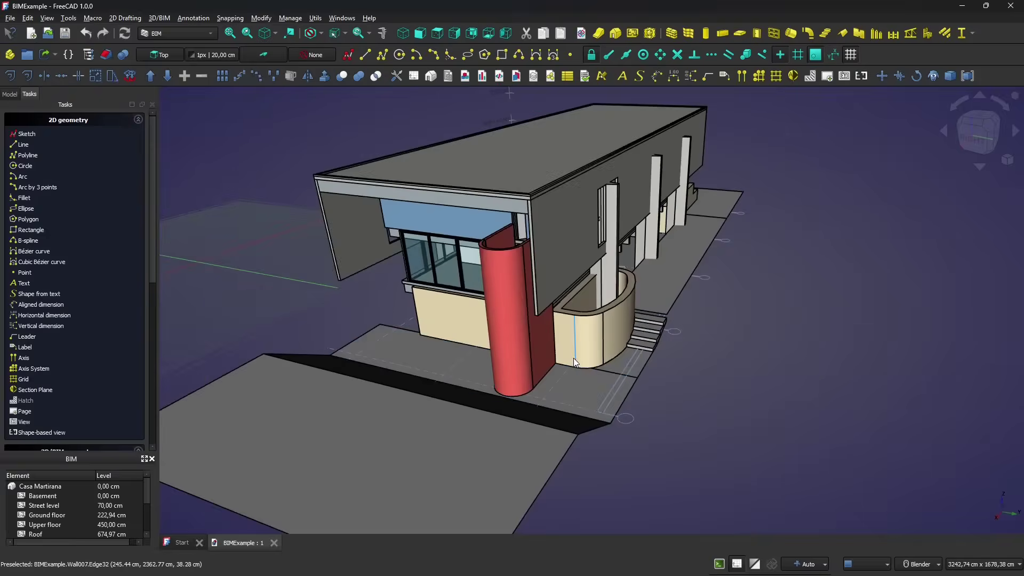
# - Widen the model tree, expand Site and Casa Martirana, and select Ground, Upper, Street and Basement levels
pyautogui.click(9, 93)
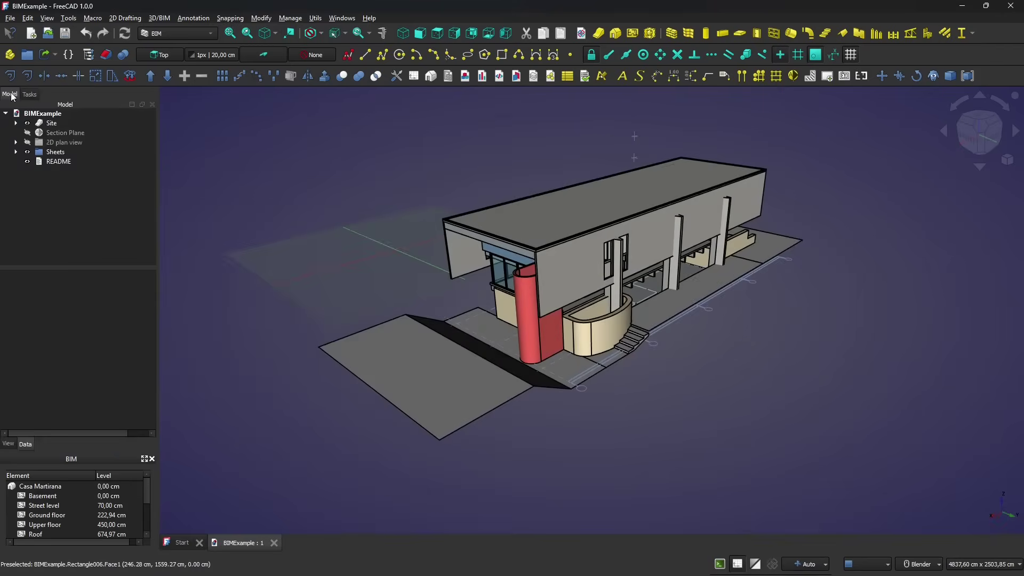
pyautogui.moveTo(156, 182); pyautogui.dragTo(172, 181)
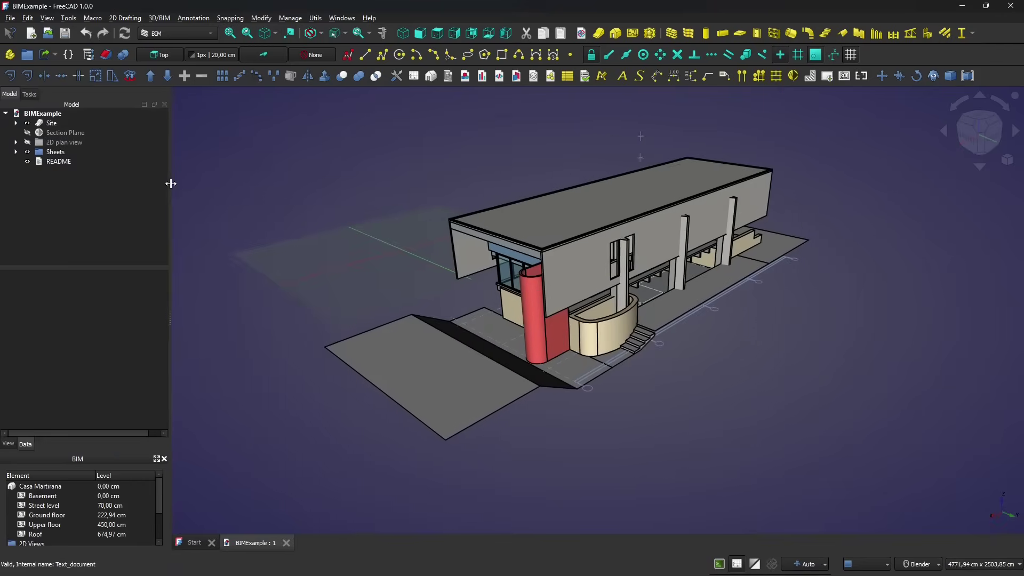
pyautogui.click(15, 123)
pyautogui.click(65, 161)
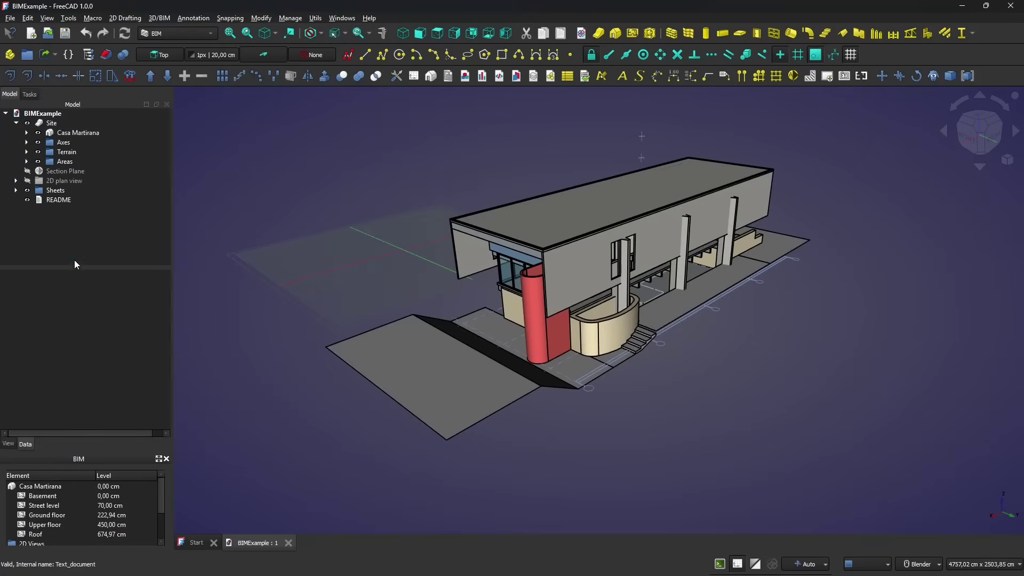
pyautogui.click(52, 124)
pyautogui.click(71, 133)
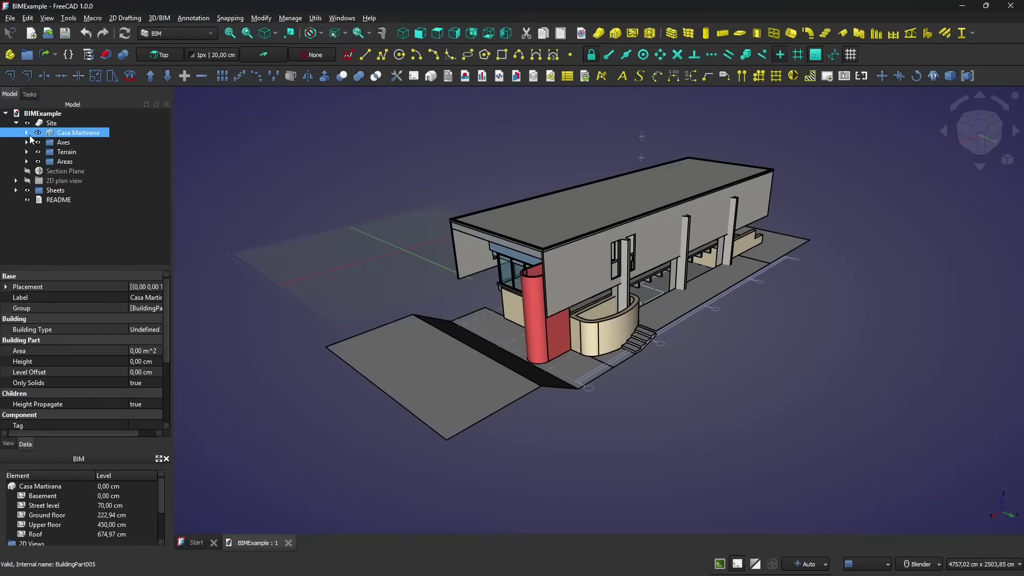
pyautogui.click(26, 132)
pyautogui.click(80, 143)
pyautogui.click(84, 152)
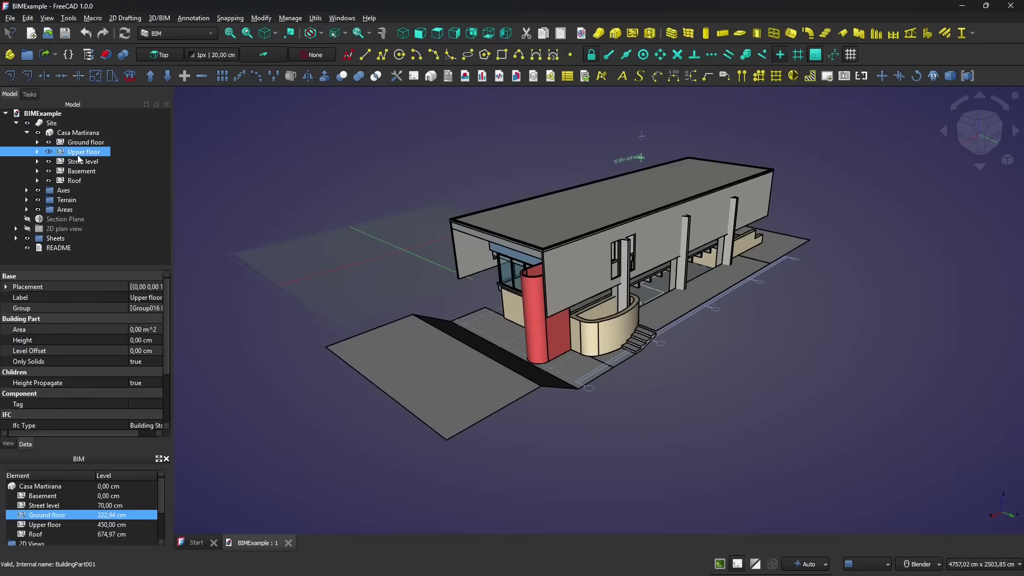
pyautogui.click(83, 162)
pyautogui.click(81, 171)
# - Orbit the house and step through the Street, Upper, Ground, Basement and Roof levels
pyautogui.moveTo(472, 305); pyautogui.dragTo(263, 267, button='middle')
pyautogui.click(80, 164)
pyautogui.click(80, 152)
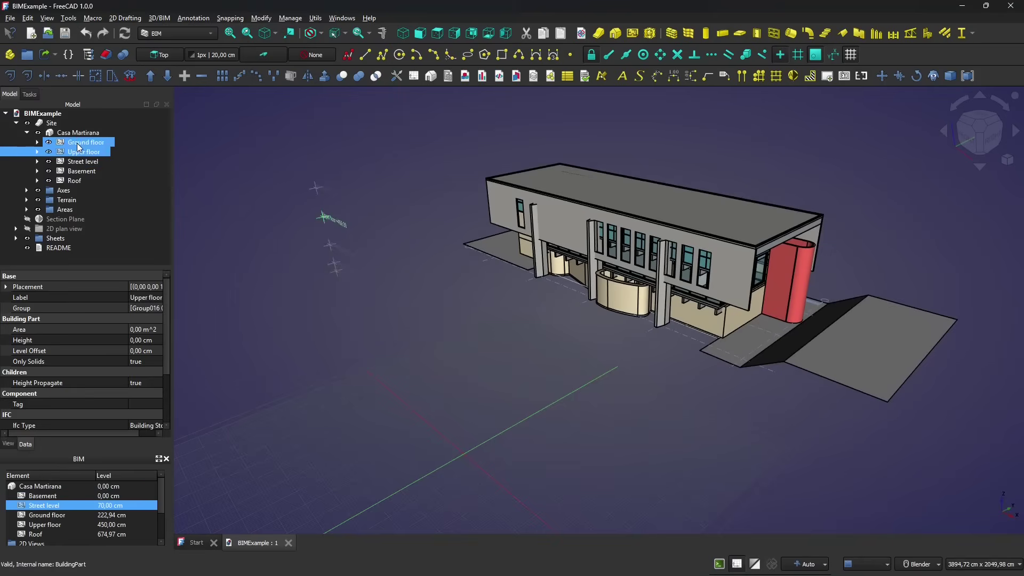
pyautogui.click(80, 142)
pyautogui.click(77, 171)
pyautogui.click(68, 181)
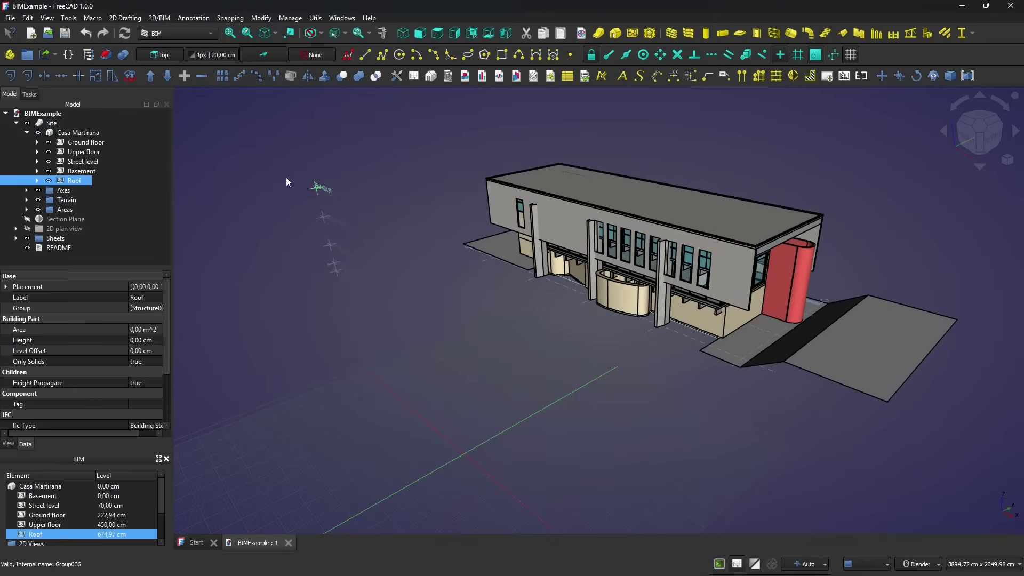
pyautogui.click(80, 152)
pyautogui.click(81, 161)
# - Expand Axes and Terrain, inspecting an axis, Rectangle006 and the terrain Wire
pyautogui.click(26, 191)
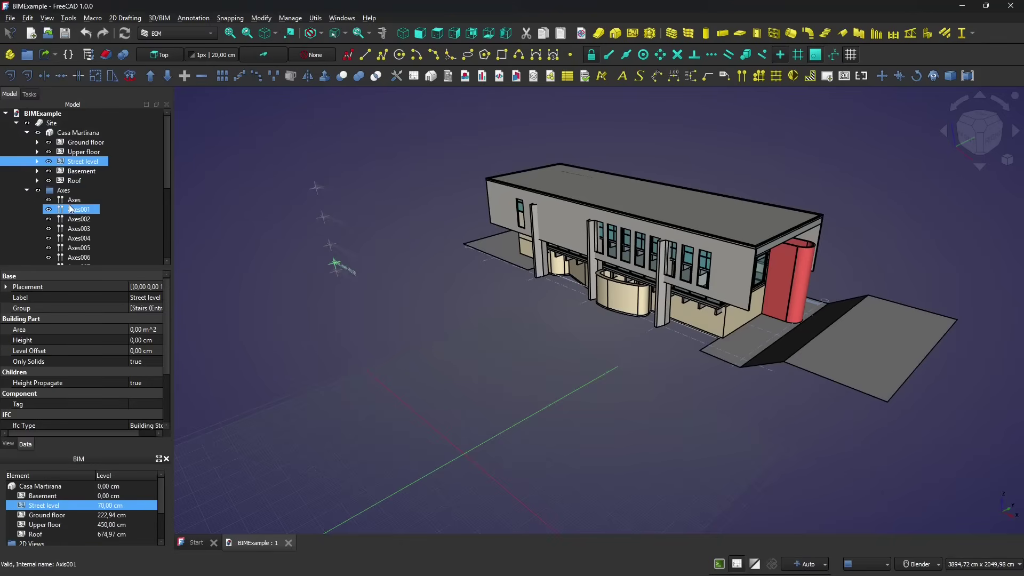
pyautogui.click(74, 209)
pyautogui.scroll(-5, 80, 218)
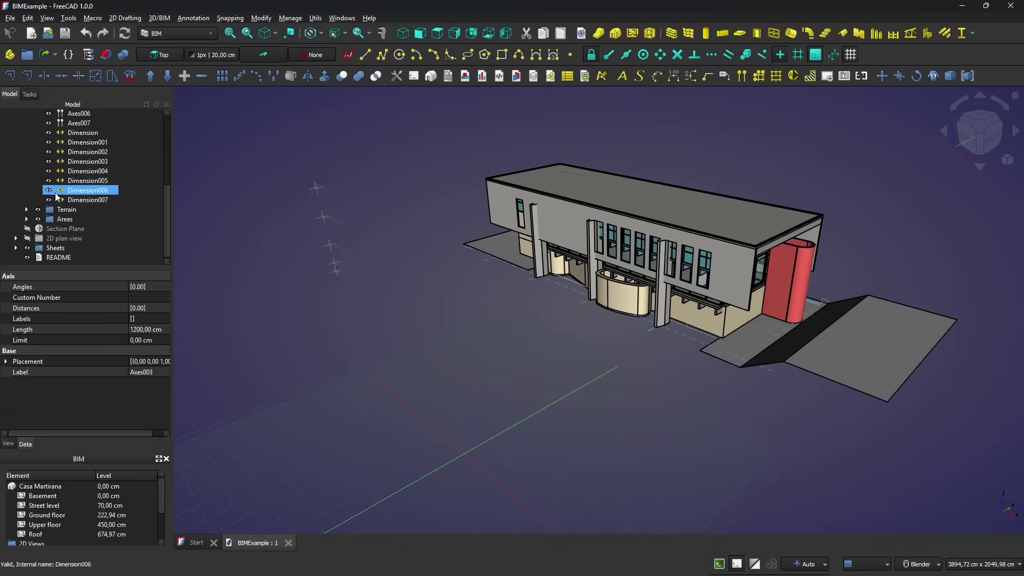
pyautogui.click(27, 209)
pyautogui.click(83, 219)
pyautogui.scroll(-1, 84, 199)
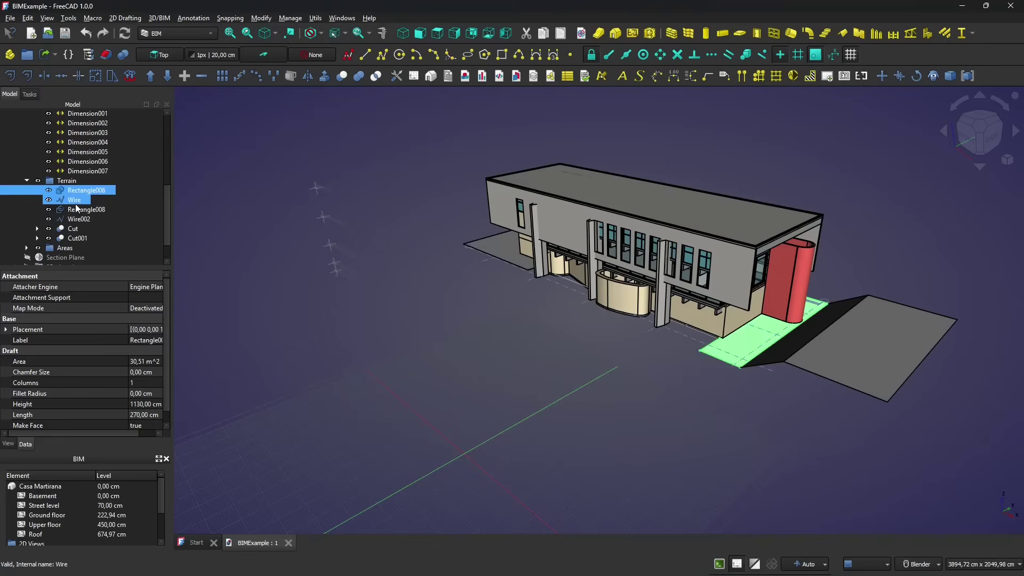
pyautogui.click(80, 200)
pyautogui.scroll(-1, 77, 192)
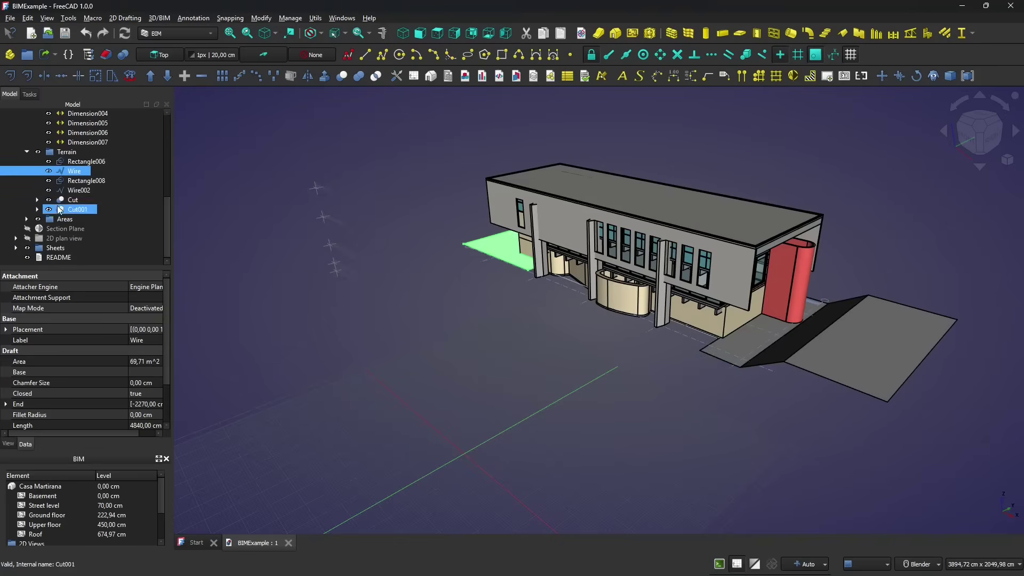
# - Show the Section Plane, select the 2D plan view, and expand Sheets to reveal A4 Landscape
pyautogui.click(53, 228)
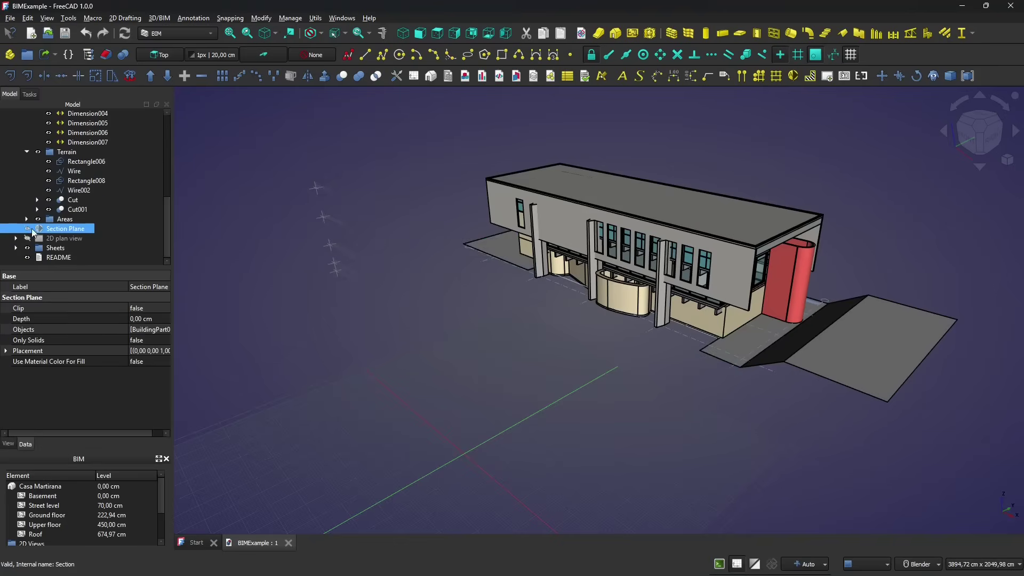
pyautogui.press('space')
pyautogui.scroll(-1, 367, 292)
pyautogui.scroll(1, 367, 291)
pyautogui.scroll(-1, 454, 265)
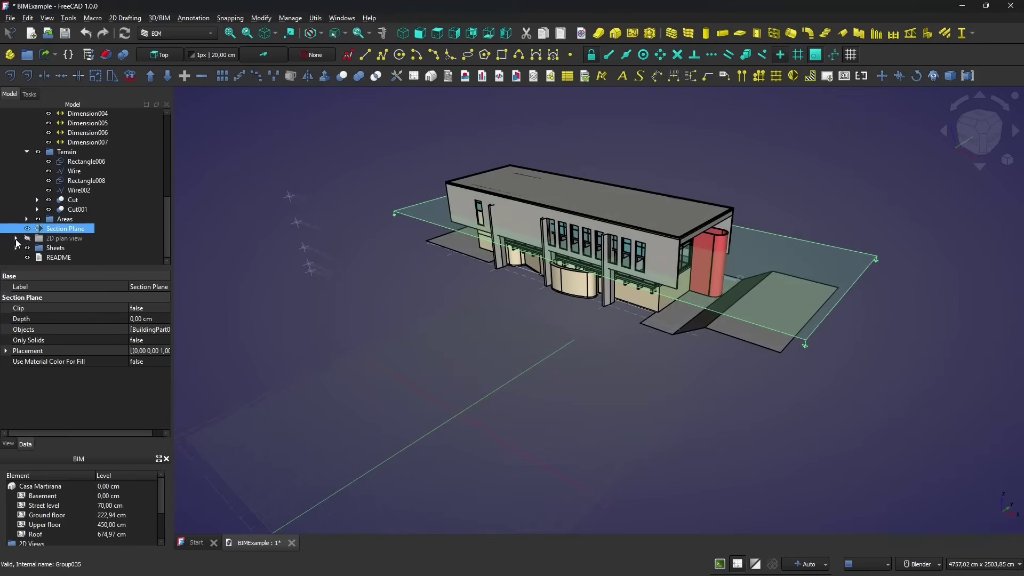
pyautogui.keyDown('ctrl'); pyautogui.click(37, 238); pyautogui.keyUp('ctrl')
pyautogui.click(55, 248)
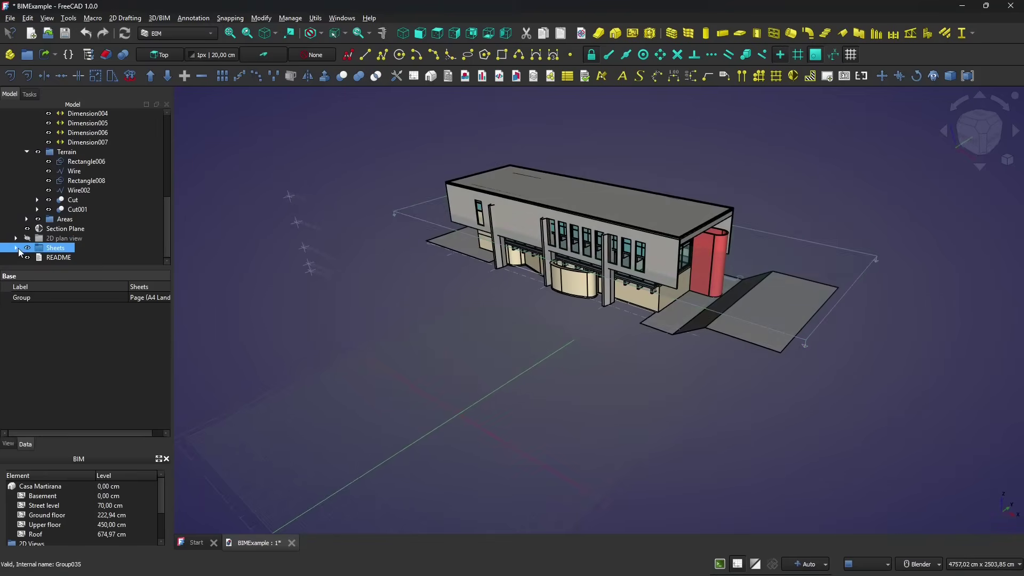
pyautogui.click(15, 248)
# - Open the A4 Landscape drawing page and zoom it in and out
pyautogui.doubleClick(74, 247)
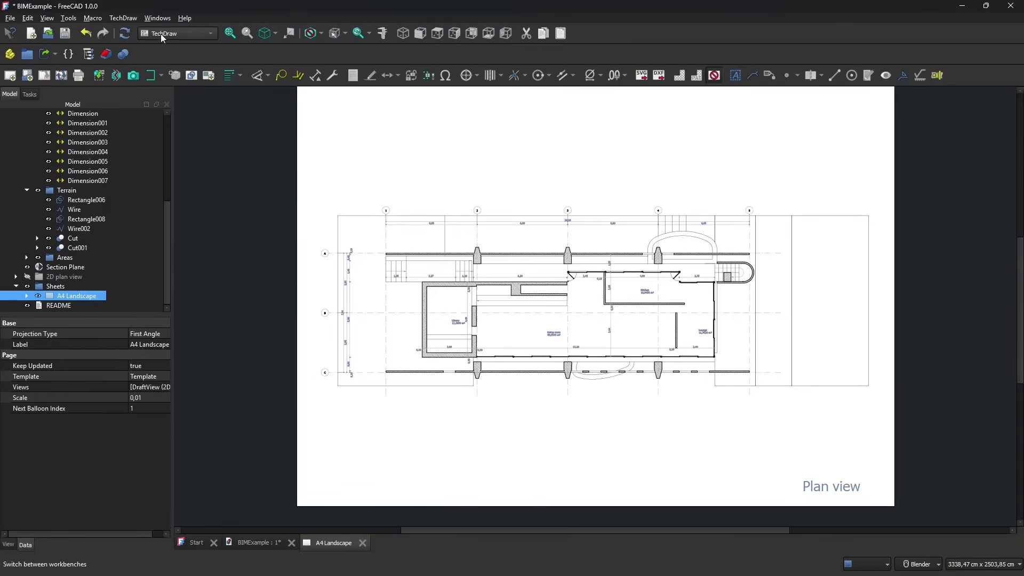
pyautogui.scroll(3, 599, 252)
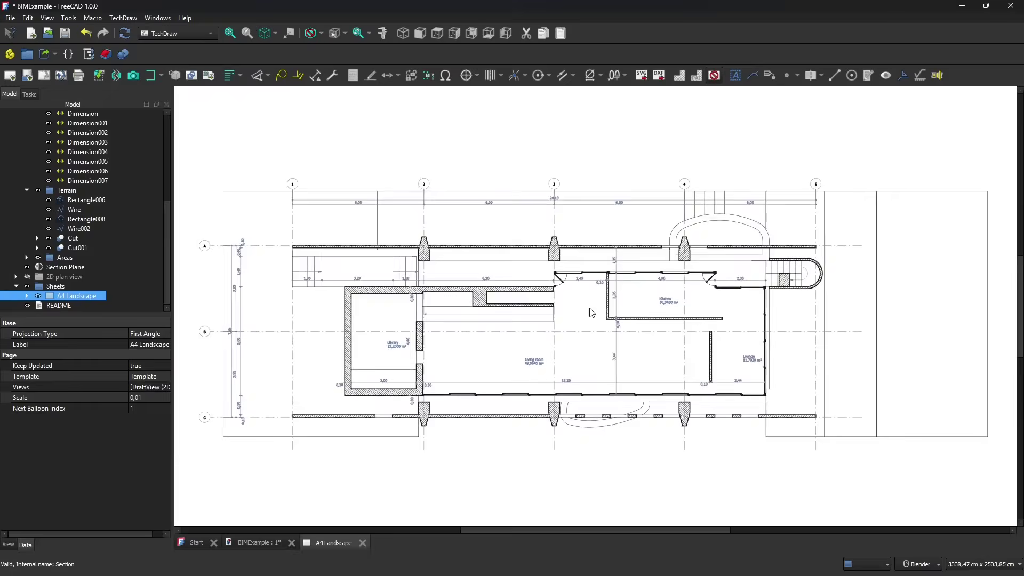
pyautogui.scroll(-3, 590, 278)
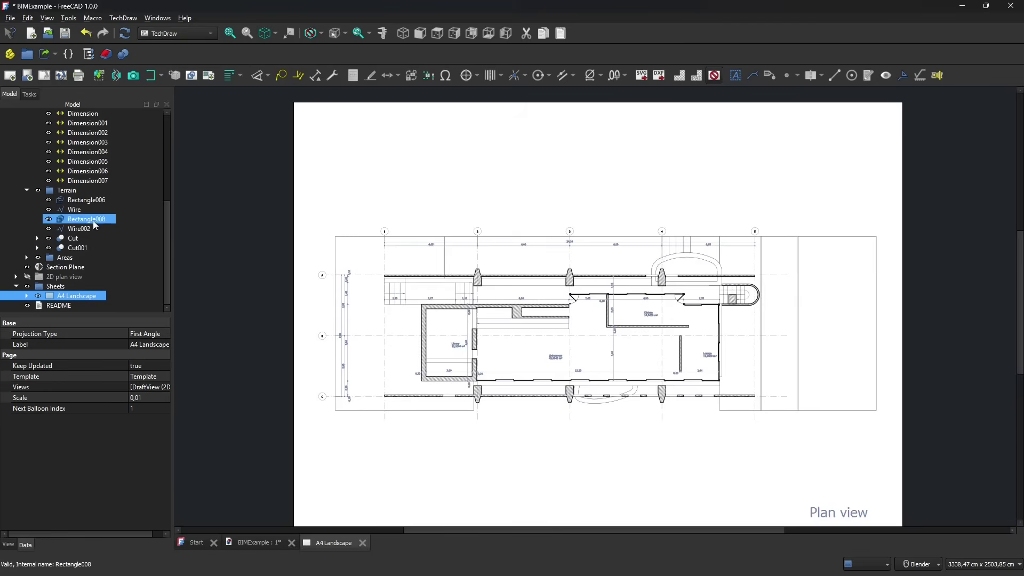
pyautogui.scroll(4, 92, 268)
pyautogui.scroll(2, 92, 268)
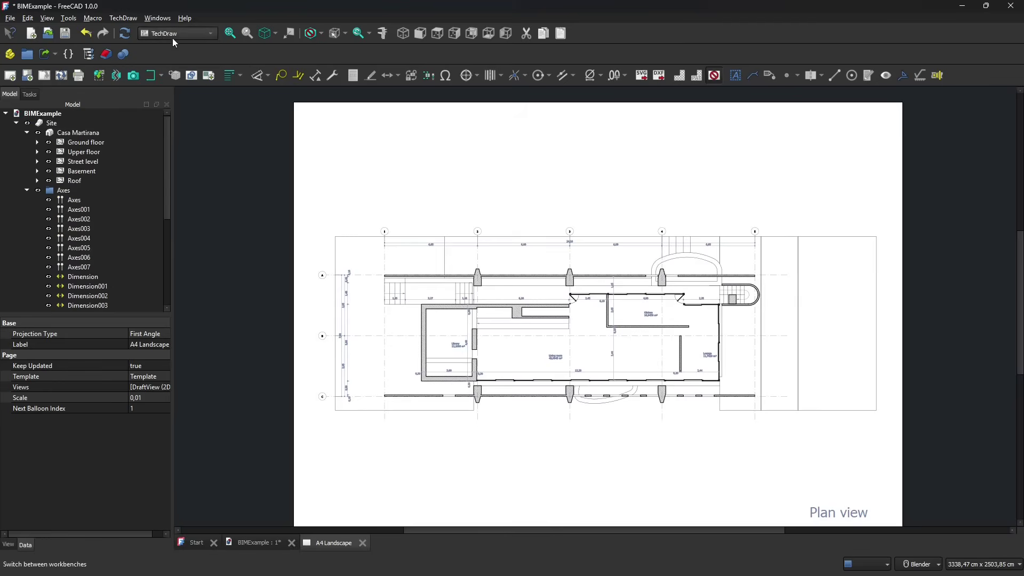
# - Switch back to the BIM workbench from the workbench dropdown
pyautogui.click(171, 35)
pyautogui.click(162, 20)
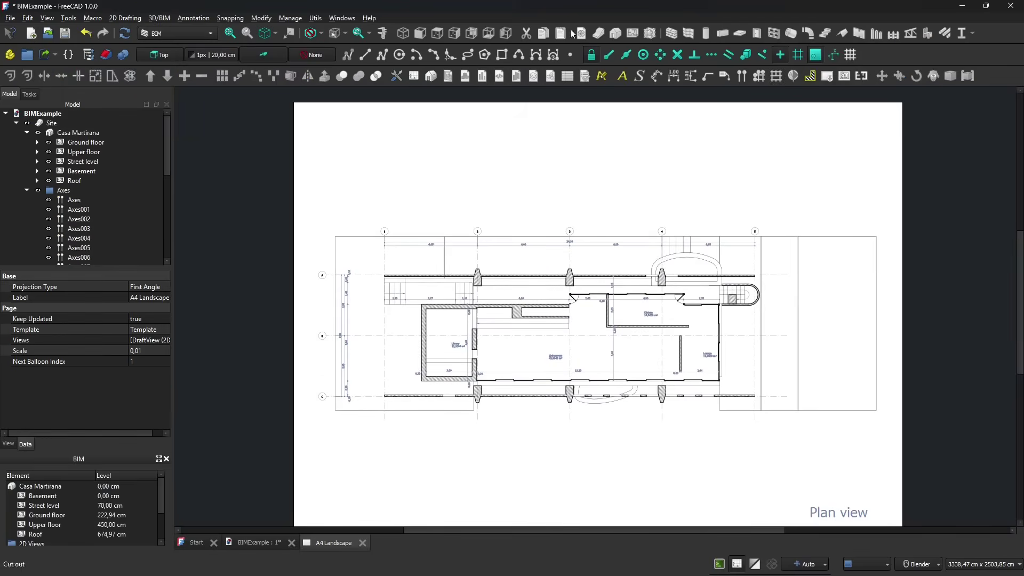
pyautogui.scroll(-1, 468, 287)
pyautogui.scroll(-1, 469, 289)
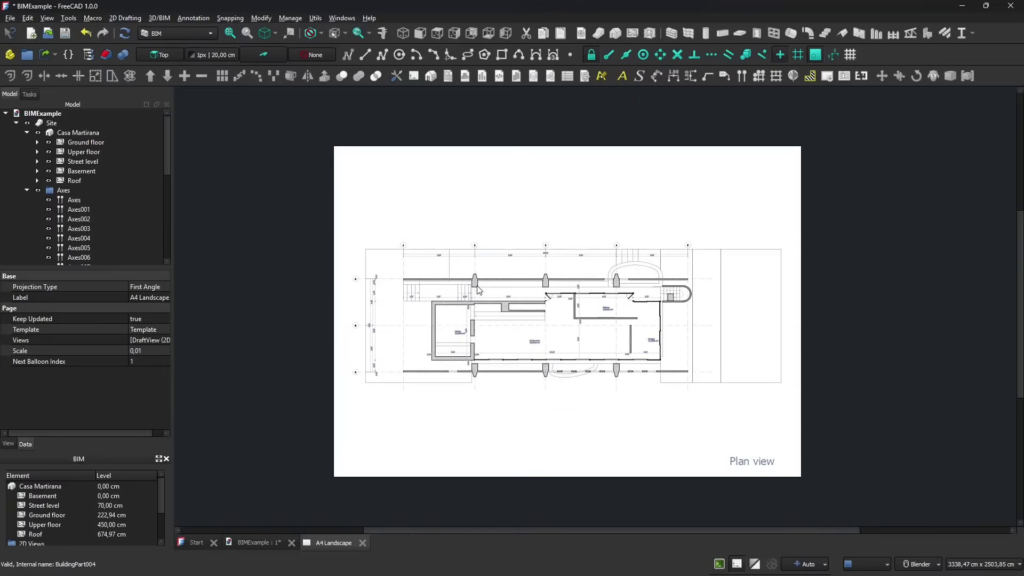
pyautogui.scroll(1, 478, 290)
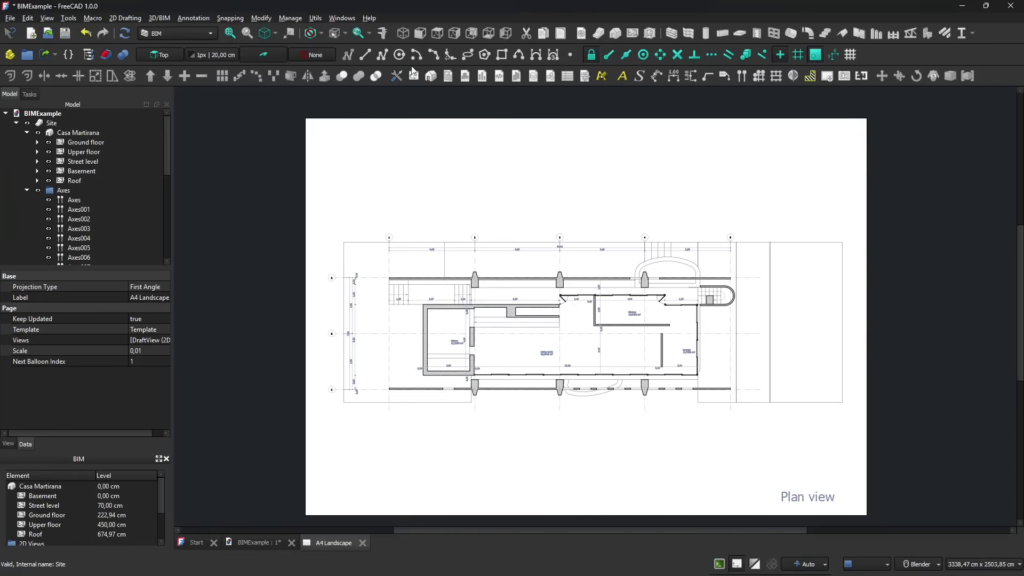
# - Keep the BIM workbench active and select the BIMExample document root
pyautogui.click(165, 34)
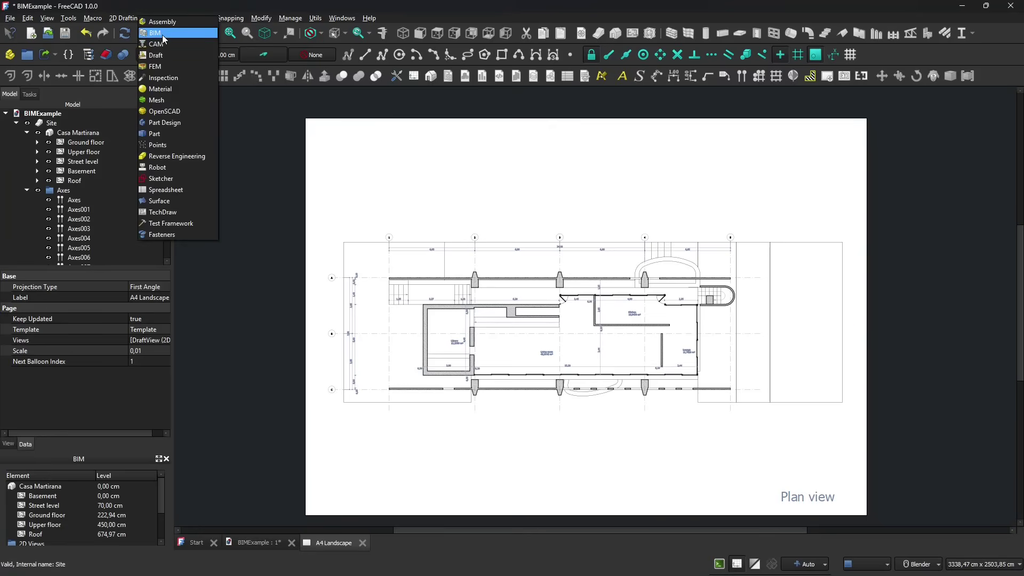
pyautogui.click(284, 169)
pyautogui.click(38, 113)
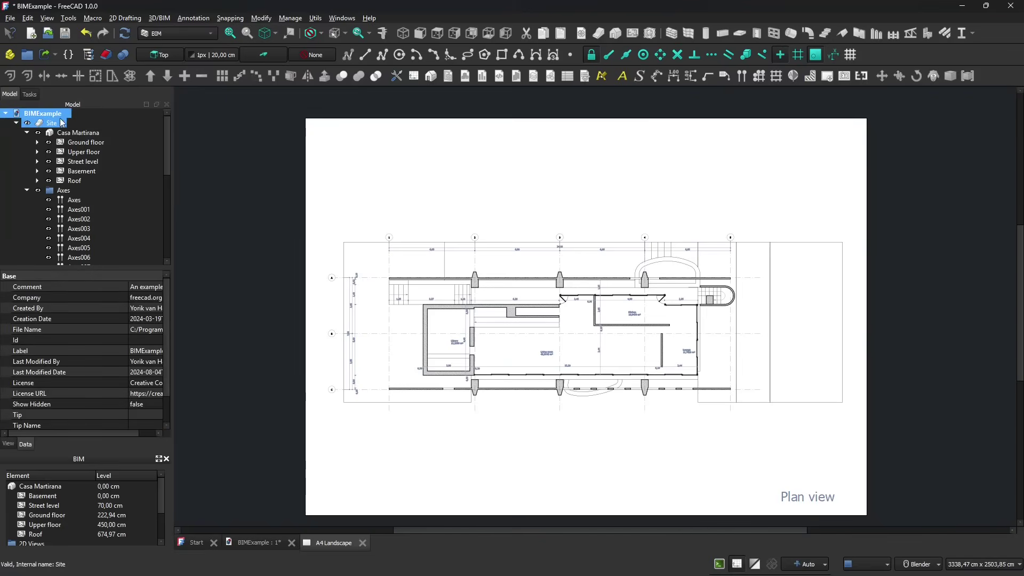
pyautogui.scroll(-10, 80, 170)
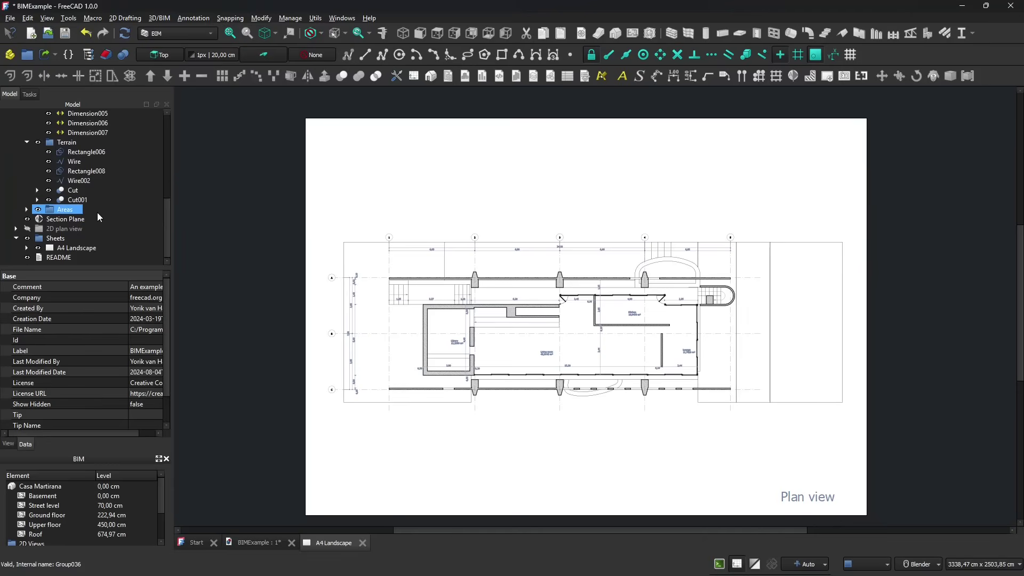
# - Close the A4 Landscape page and the BIMExample project, discarding unsaved changes
pyautogui.click(363, 543)
pyautogui.click(291, 542)
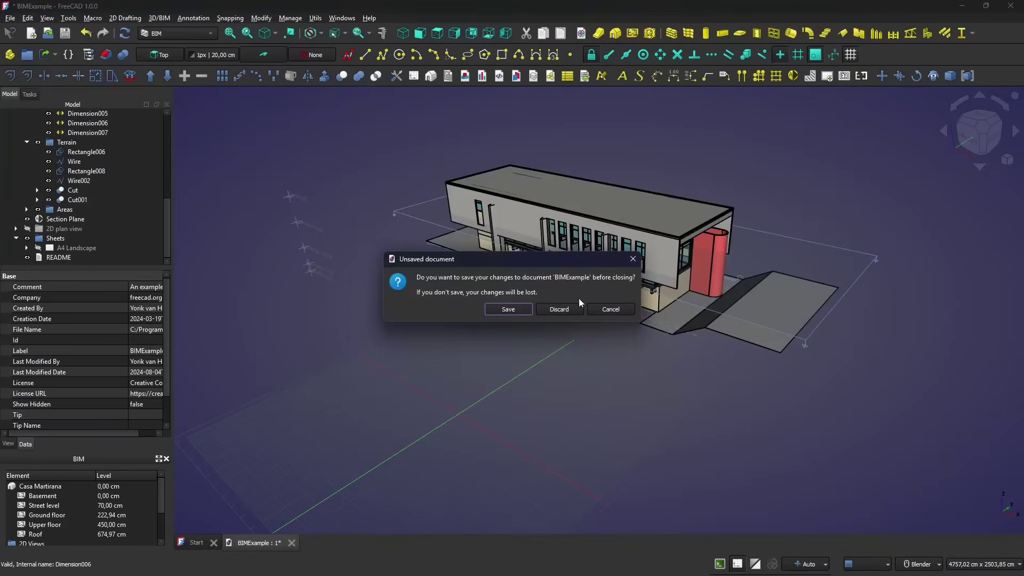
pyautogui.click(562, 306)
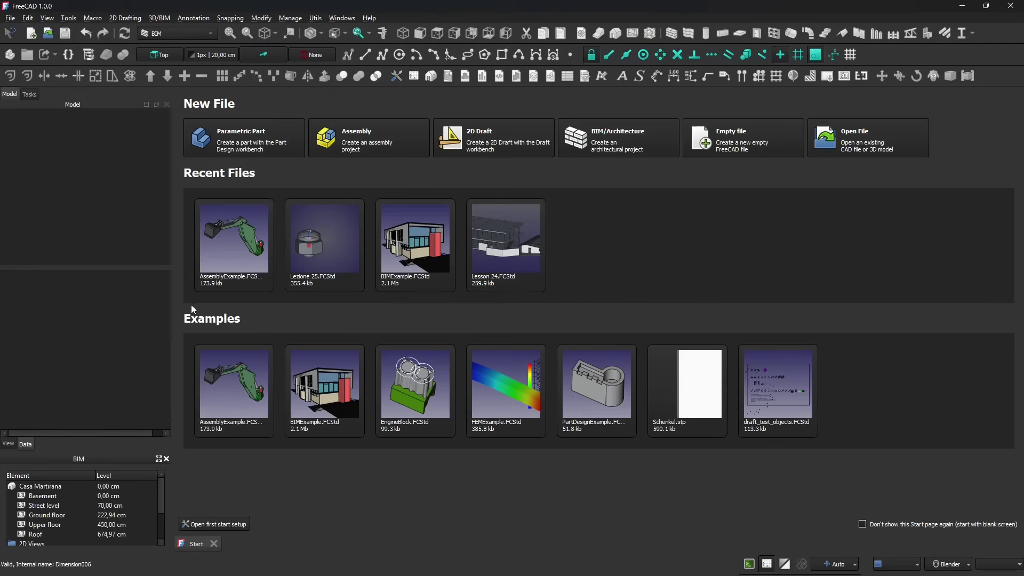
# - Open the AssemblyExample project from Recent Files and switch to the Assembly workbench
pyautogui.click(246, 248)
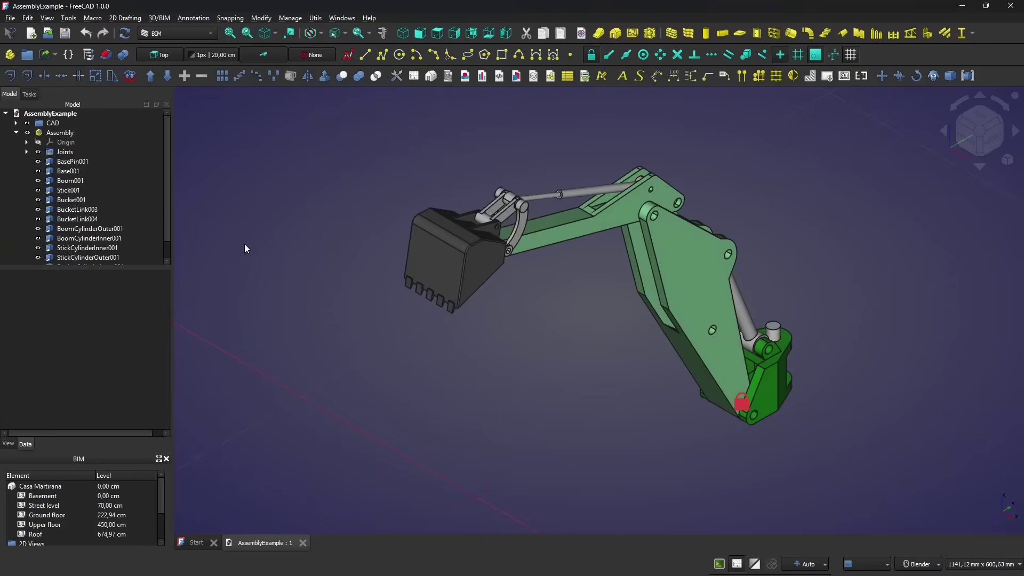
pyautogui.moveTo(430, 302); pyautogui.dragTo(423, 233, button='middle')
pyautogui.scroll(-2, 516, 242)
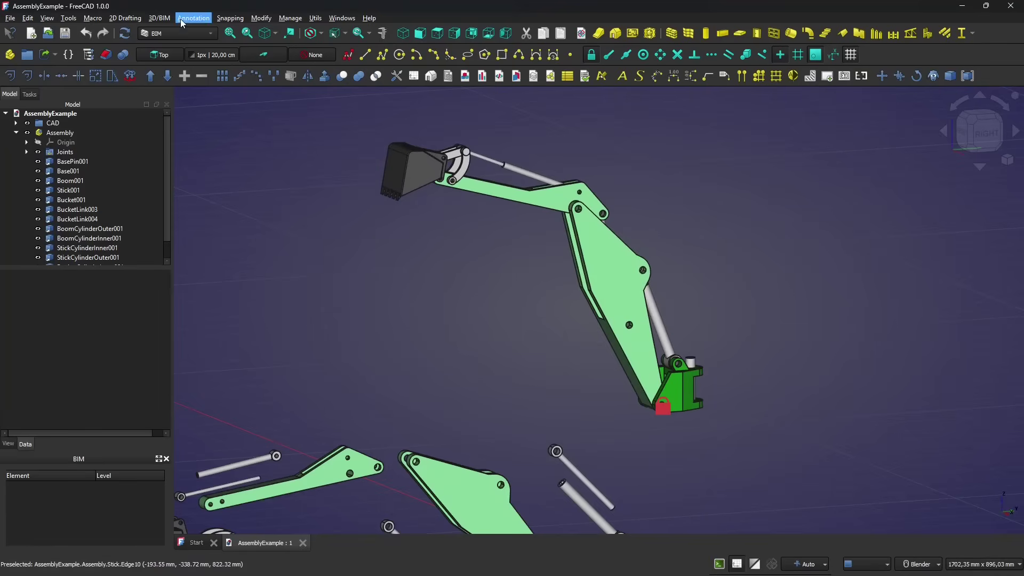
pyautogui.click(160, 35)
pyautogui.click(159, 21)
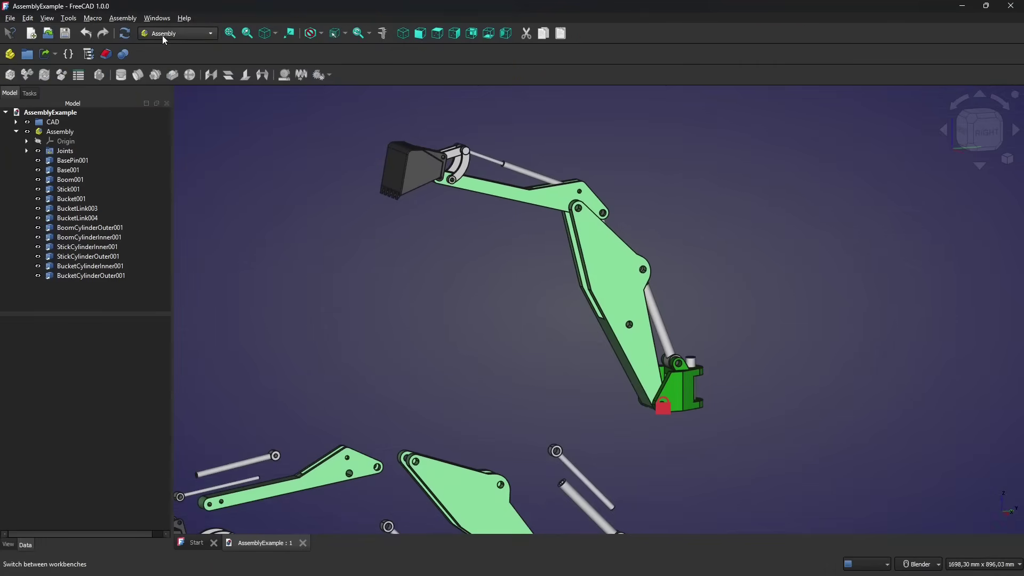
pyautogui.scroll(2, 408, 228)
# - Orbit around the excavator and select the Boom part
pyautogui.moveTo(408, 228)
pyautogui.mouseDown(button='middle')
pyautogui.moveTo(443, 235)
pyautogui.moveTo(394, 223)
pyautogui.mouseUp(button='middle')
pyautogui.scroll(-2, 567, 255)
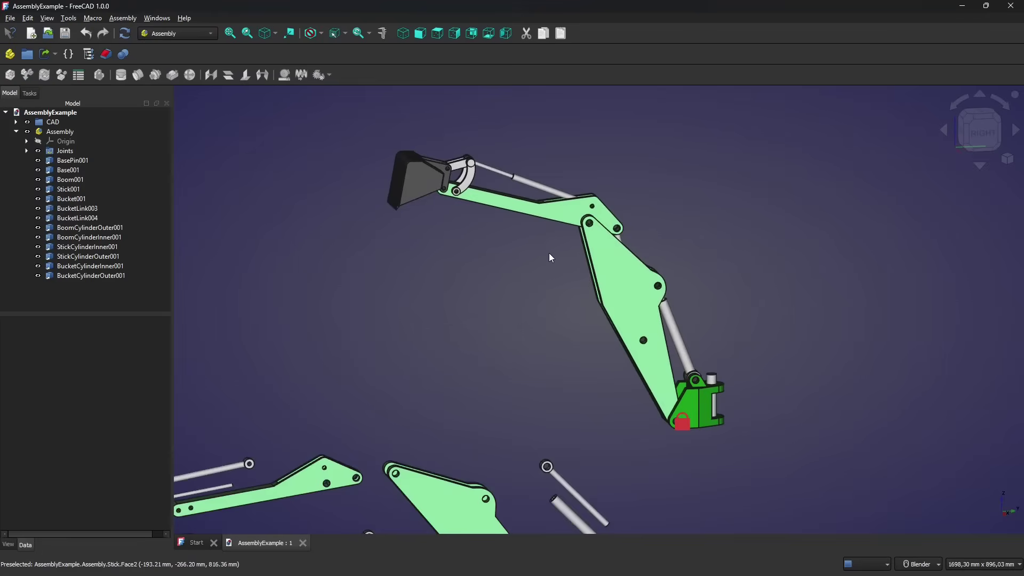
pyautogui.moveTo(548, 255)
pyautogui.mouseDown(button='middle')
pyautogui.moveTo(649, 272)
pyautogui.moveTo(599, 292)
pyautogui.moveTo(640, 288)
pyautogui.moveTo(592, 286)
pyautogui.moveTo(606, 305)
pyautogui.mouseUp(button='middle')
pyautogui.scroll(2, 590, 288)
pyautogui.click(605, 307)
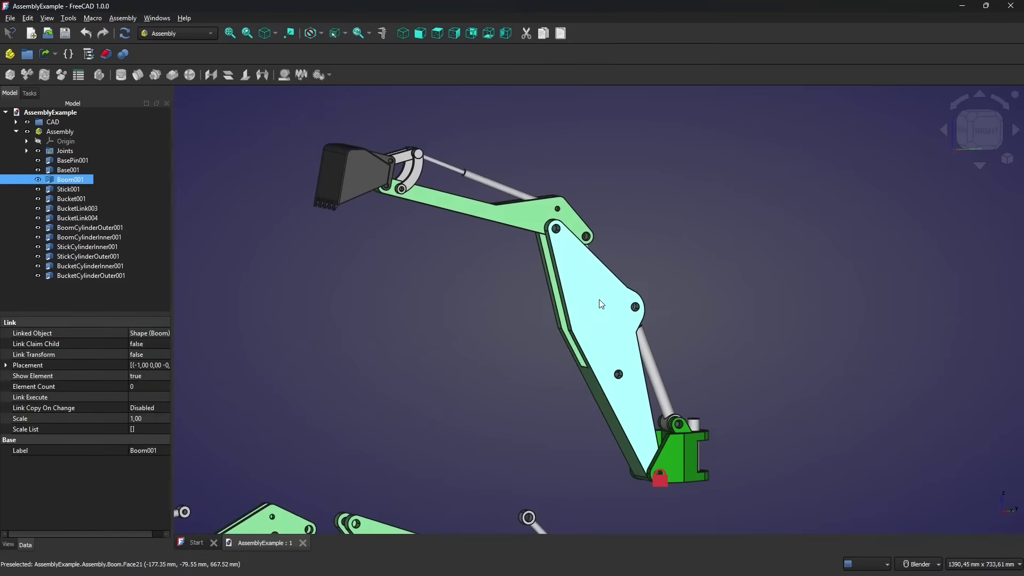
pyautogui.scroll(-2, 599, 300)
pyautogui.moveTo(648, 307)
pyautogui.mouseDown(button='middle')
pyautogui.moveTo(532, 350)
pyautogui.moveTo(663, 345)
pyautogui.mouseUp(button='middle')
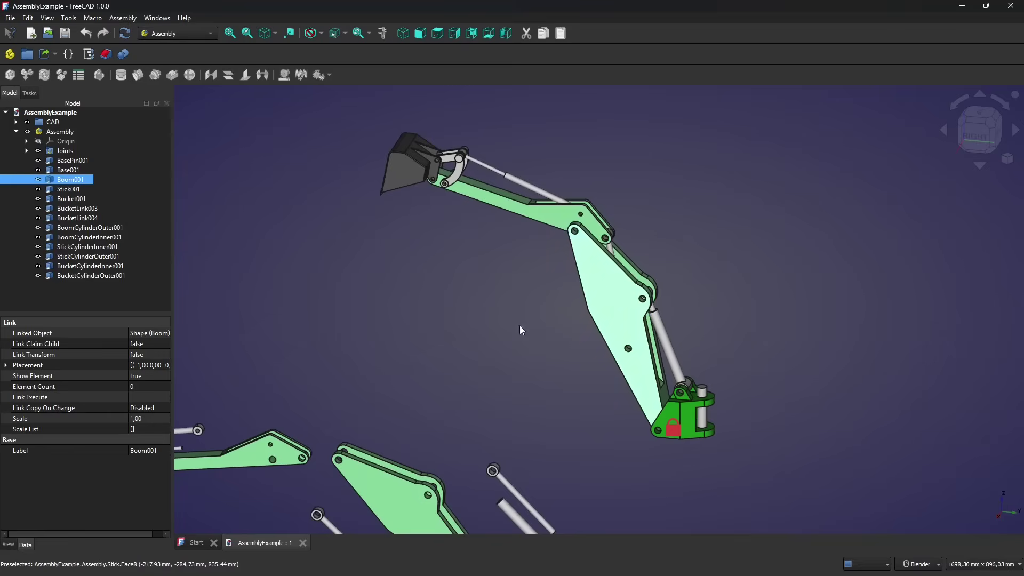
pyautogui.moveTo(521, 327)
pyautogui.mouseDown(button='middle')
pyautogui.moveTo(534, 347)
pyautogui.moveTo(579, 259)
pyautogui.mouseUp(button='middle')
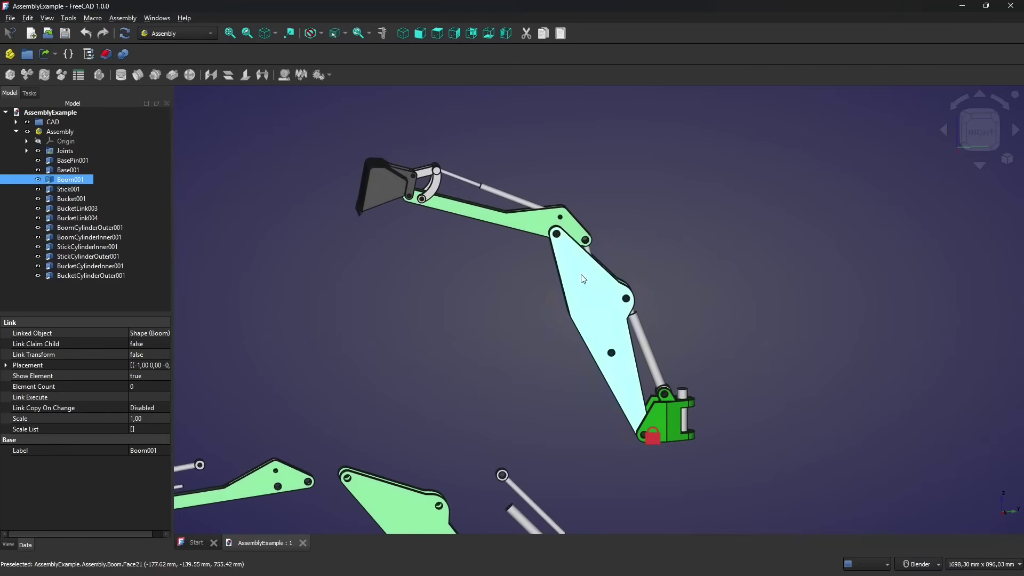
pyautogui.moveTo(565, 318); pyautogui.dragTo(623, 309, button='middle')
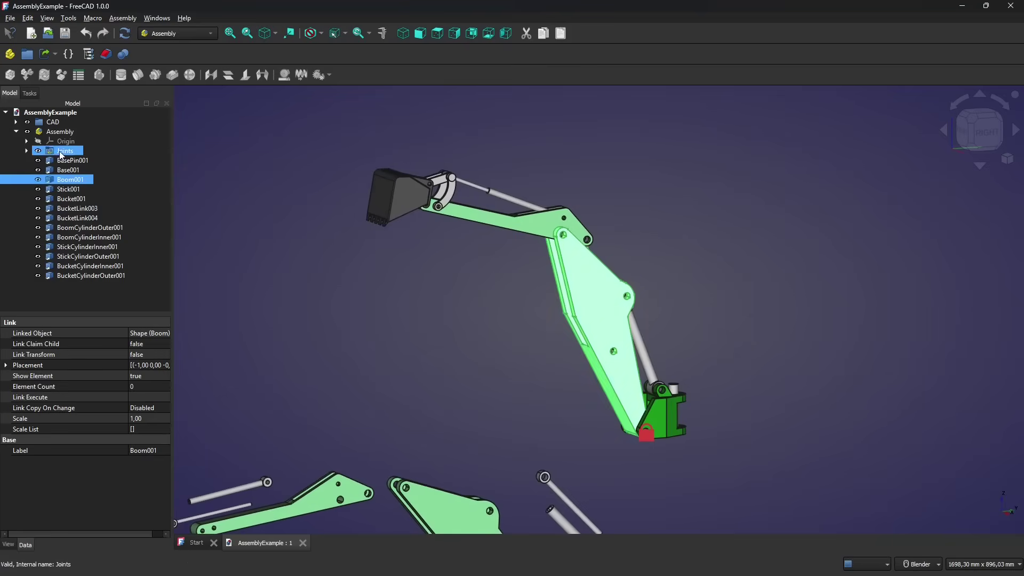
# - Select the Assembly, toggle the Joints group, then pick the Stick, Bucket, bucket link, Boom and cylinder
pyautogui.click(25, 132)
pyautogui.click(26, 151)
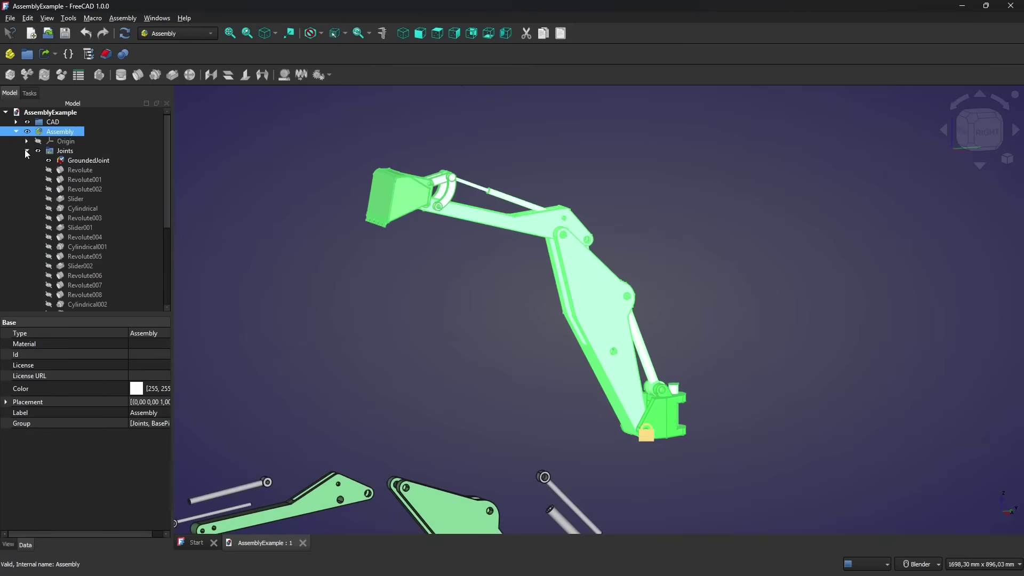
pyautogui.click(26, 151)
pyautogui.scroll(-4, 468, 303)
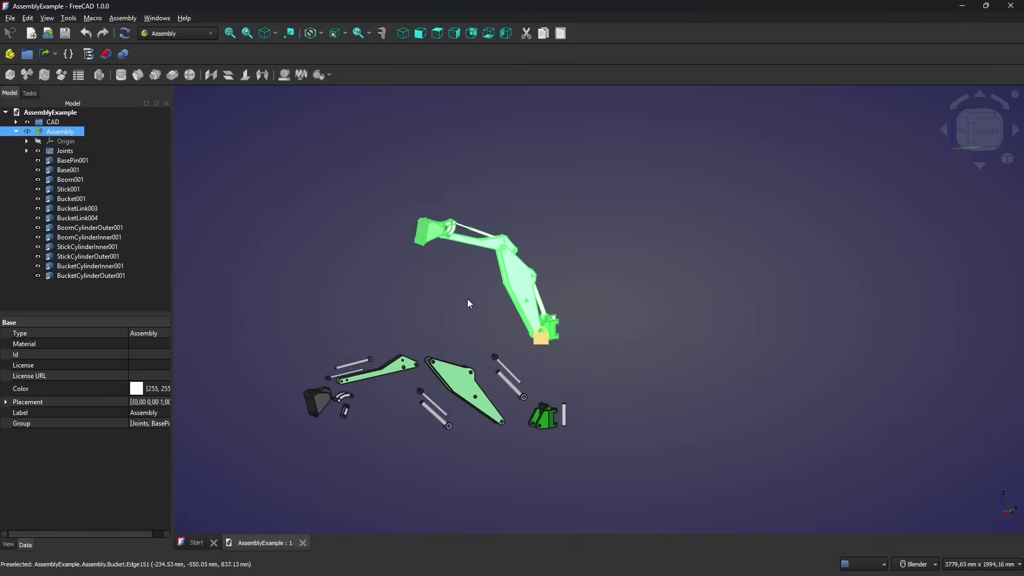
pyautogui.scroll(4, 439, 396)
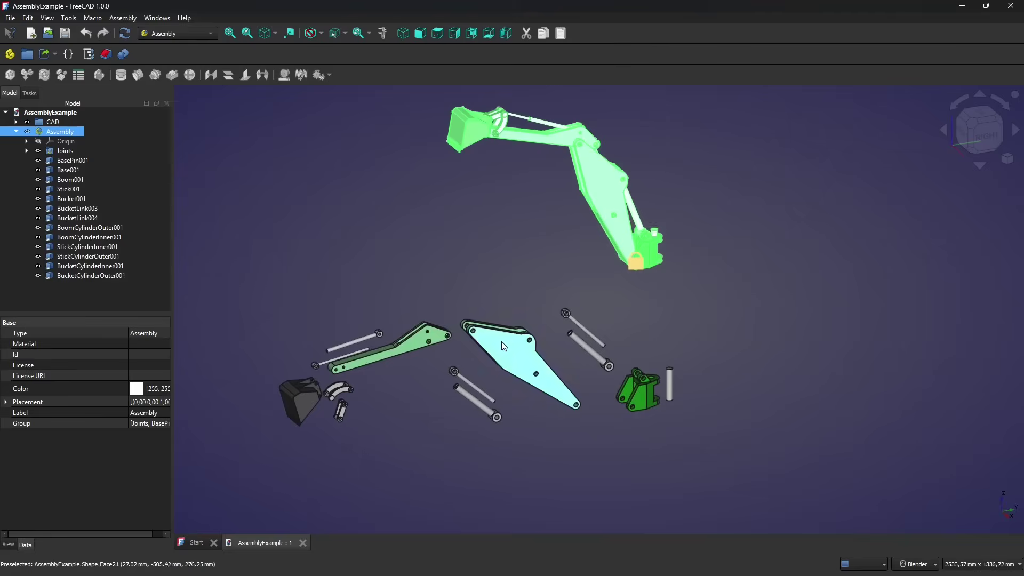
pyautogui.click(502, 342)
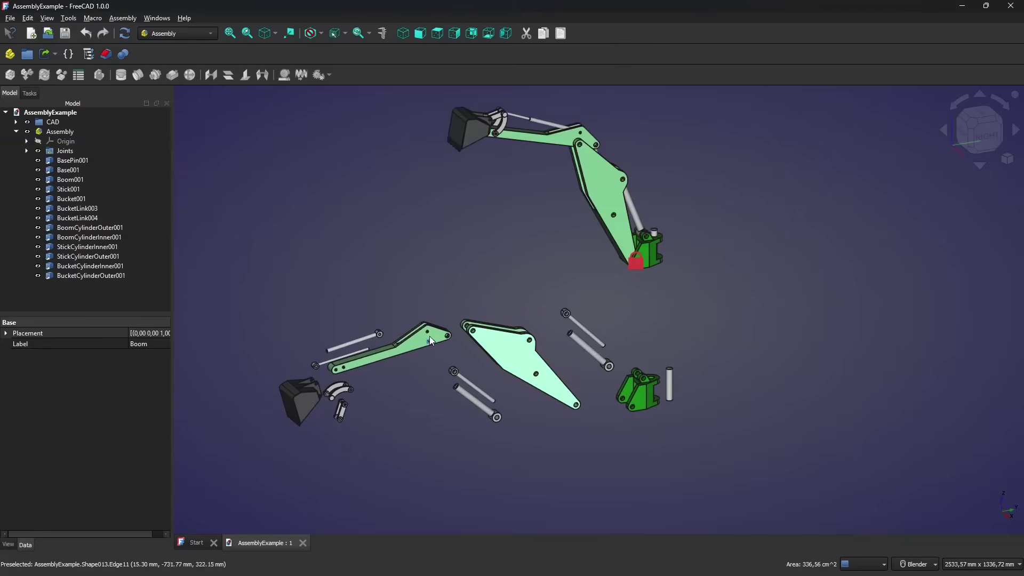
pyautogui.click(299, 391)
pyautogui.click(340, 418)
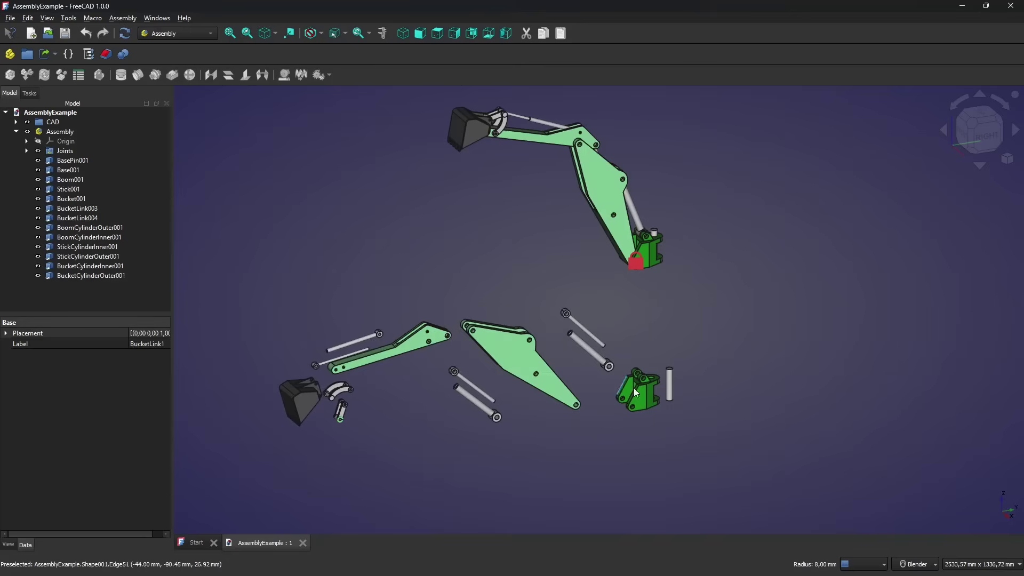
pyautogui.click(601, 184)
pyautogui.click(609, 368)
pyautogui.scroll(8, 609, 368)
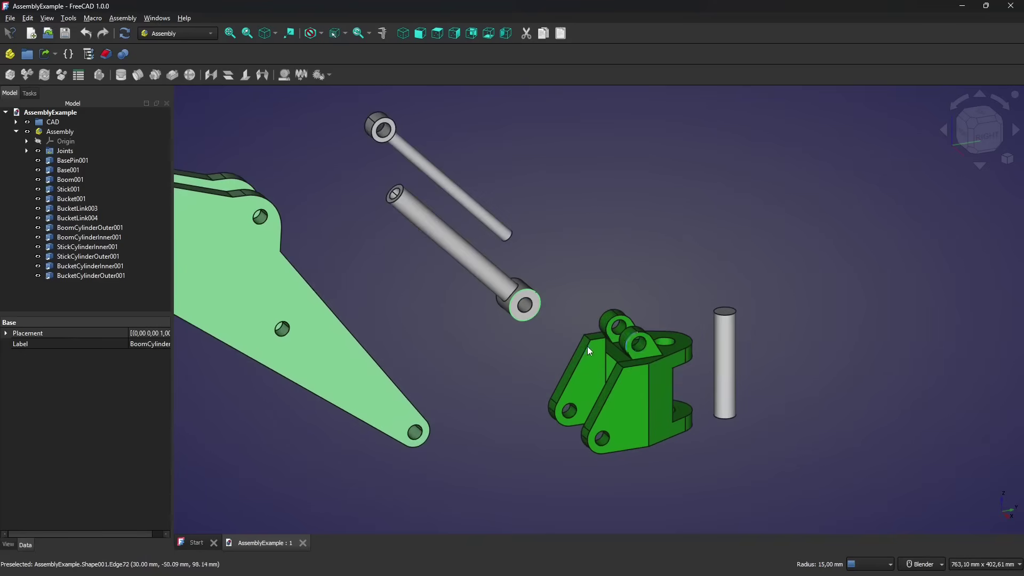
# - Orbit and zoom to view the cylinders and base, clearing the selection
pyautogui.moveTo(587, 347); pyautogui.dragTo(785, 378, button='middle')
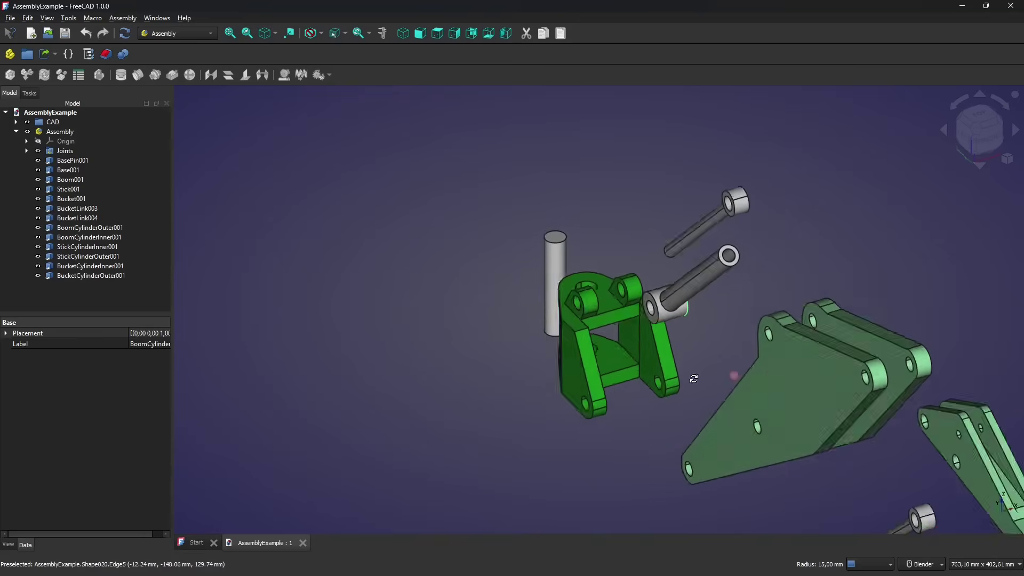
pyautogui.moveTo(693, 379); pyautogui.dragTo(468, 371, button='middle')
pyautogui.scroll(-2, 467, 371)
pyautogui.scroll(-4, 587, 389)
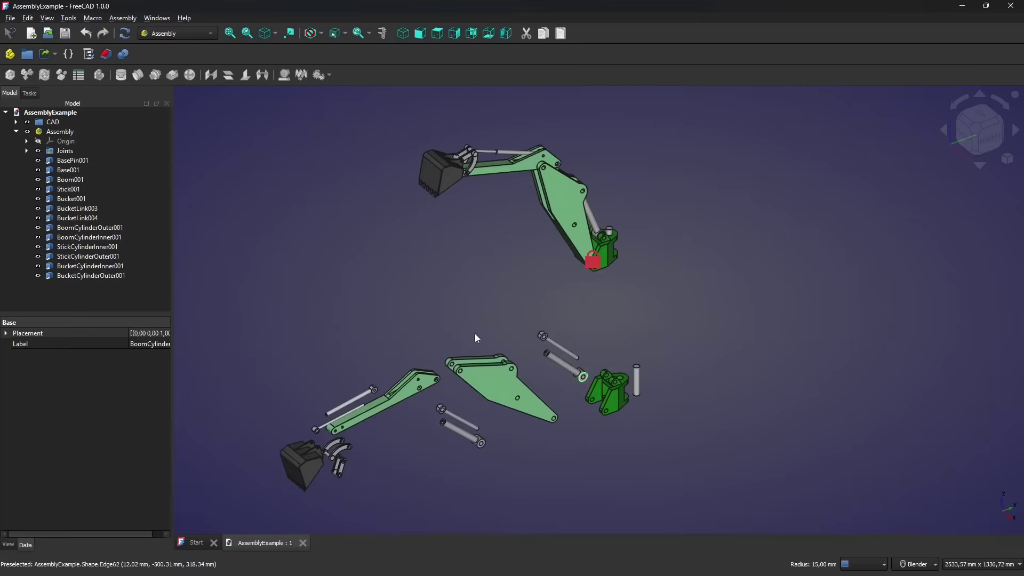
pyautogui.scroll(1, 476, 337)
pyautogui.scroll(1, 522, 267)
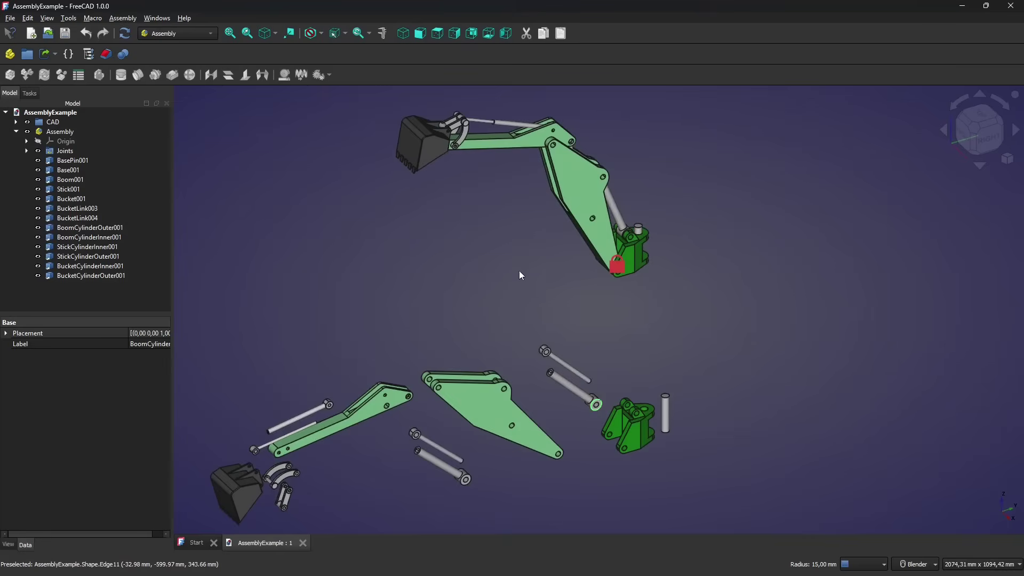
pyautogui.click(510, 304)
pyautogui.moveTo(510, 304); pyautogui.dragTo(534, 340, button='middle')
pyautogui.keyDown('shift'); pyautogui.moveTo(587, 251); pyautogui.dragTo(571, 266, button='middle'); pyautogui.keyUp('shift')
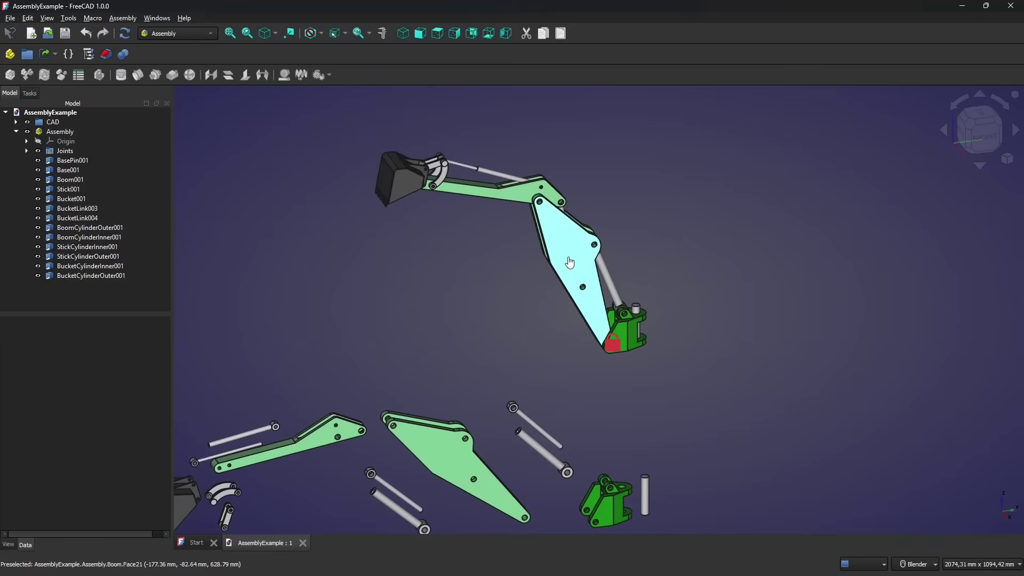
# - Expand Assembly > Joints, inspect the GroundedJoint, and select the Revolute joint
pyautogui.click(571, 267)
pyautogui.click(27, 133)
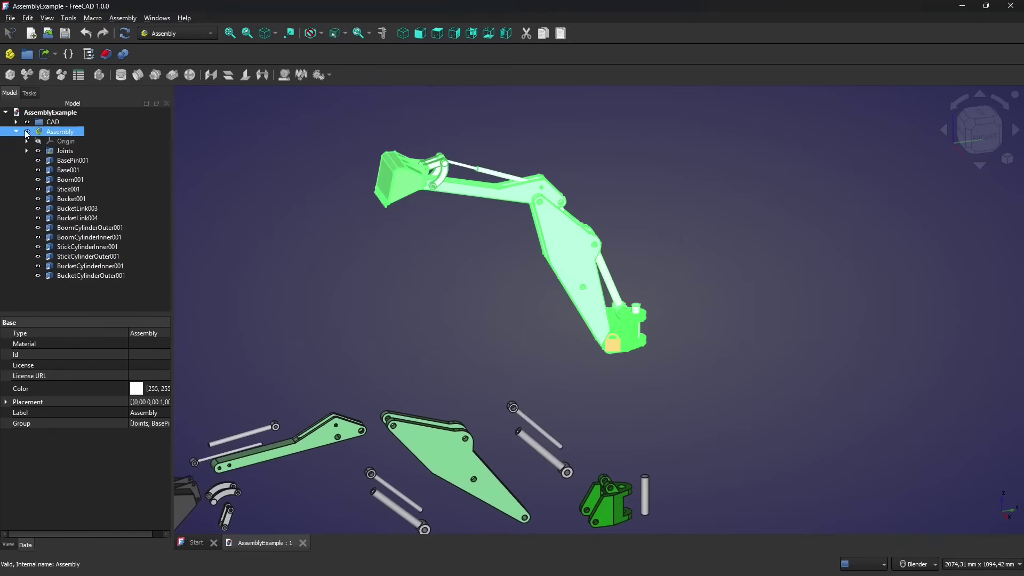
pyautogui.click(59, 151)
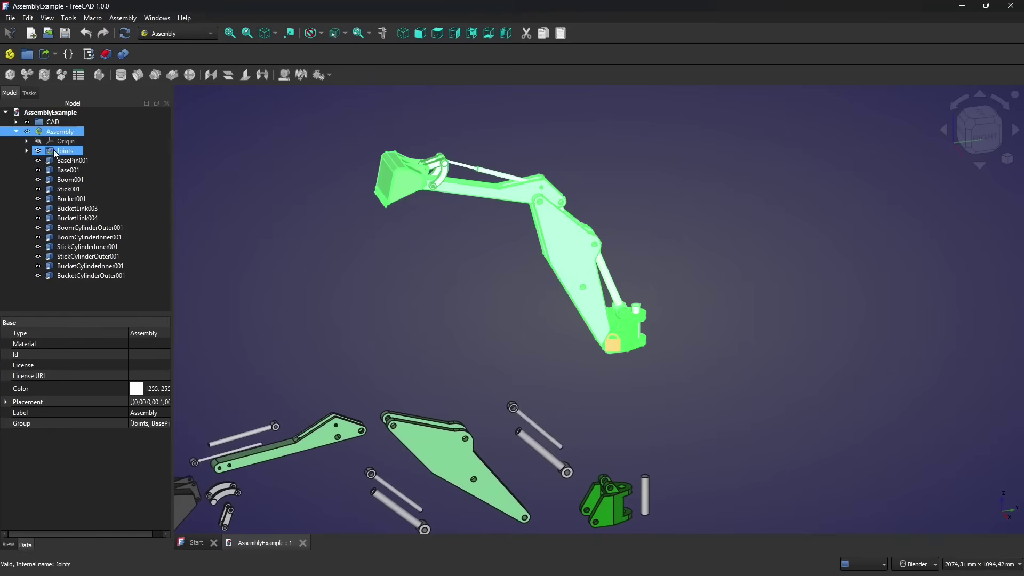
pyautogui.click(26, 152)
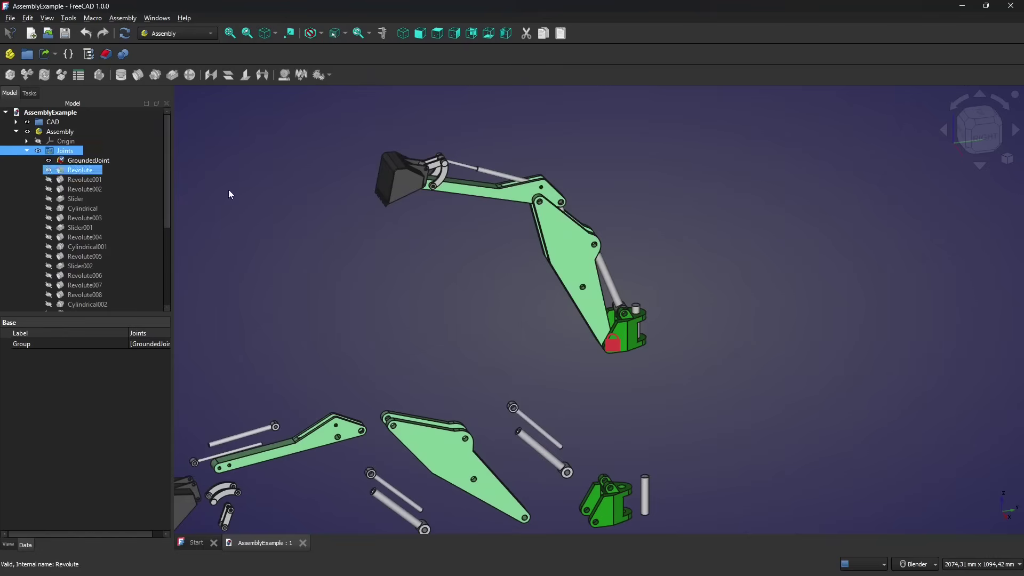
pyautogui.scroll(3, 555, 292)
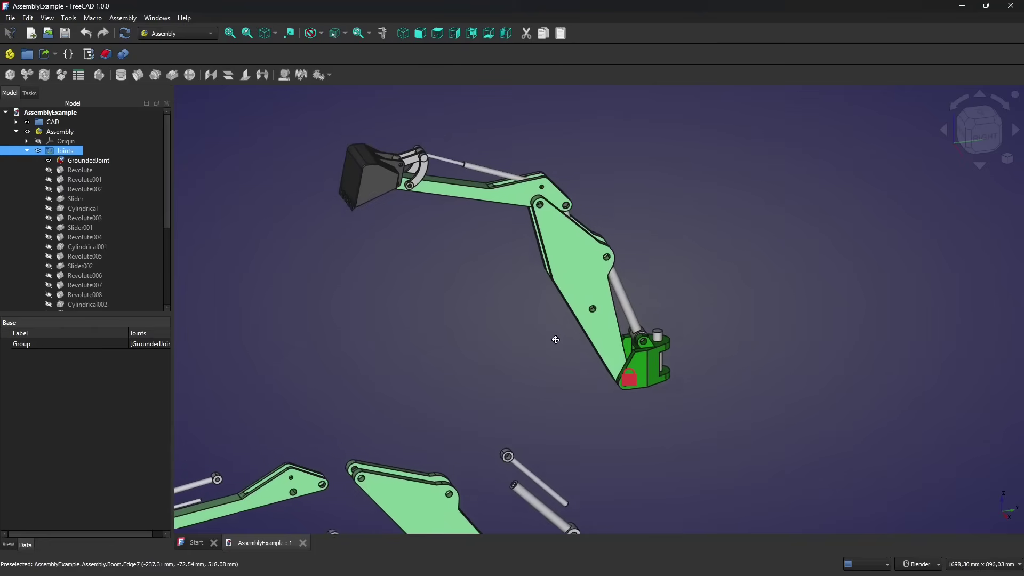
pyautogui.click(59, 132)
pyautogui.click(73, 160)
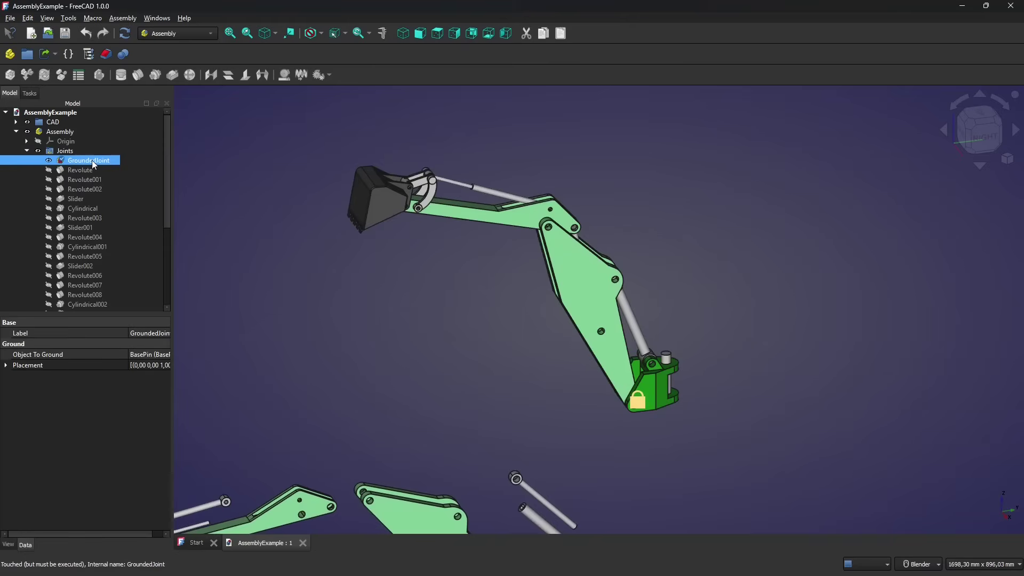
pyautogui.scroll(2, 640, 374)
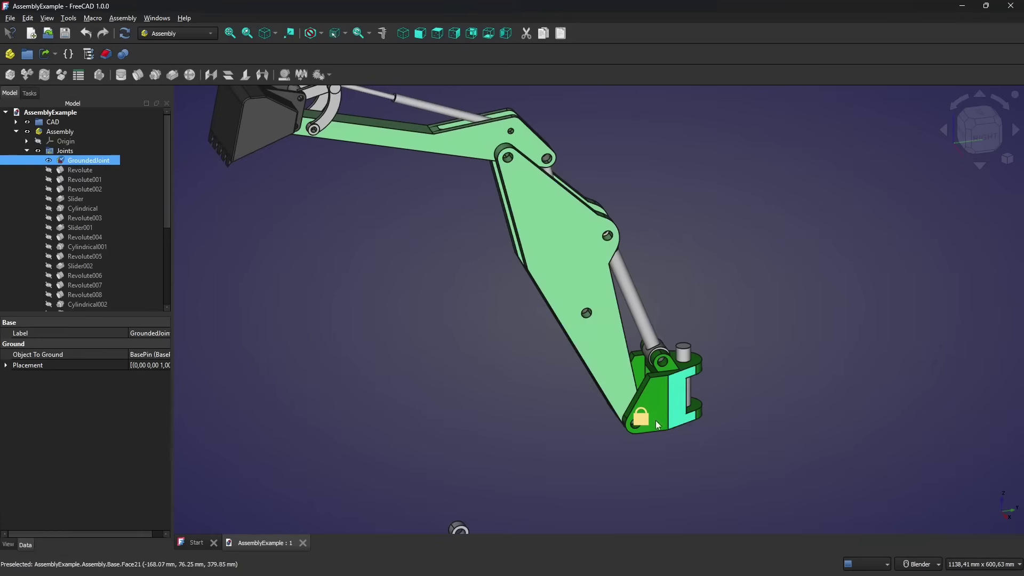
pyautogui.scroll(-2, 654, 420)
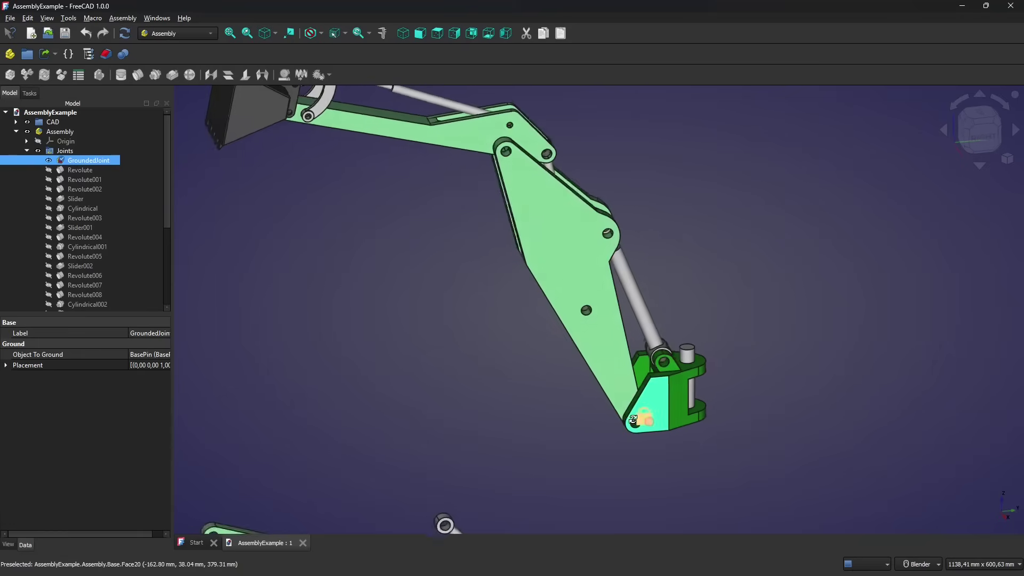
pyautogui.click(53, 171)
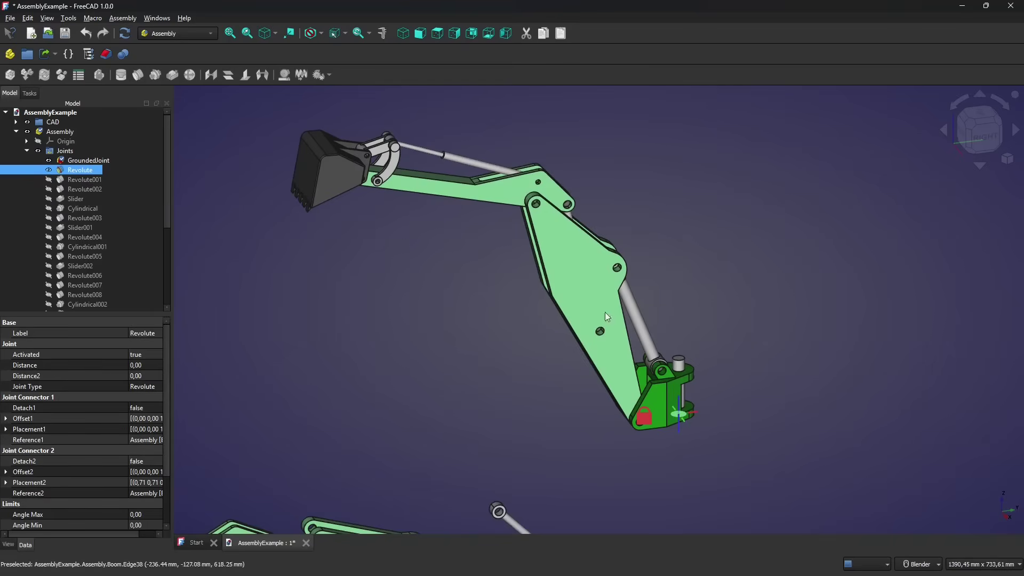
pyautogui.doubleClick(61, 172)
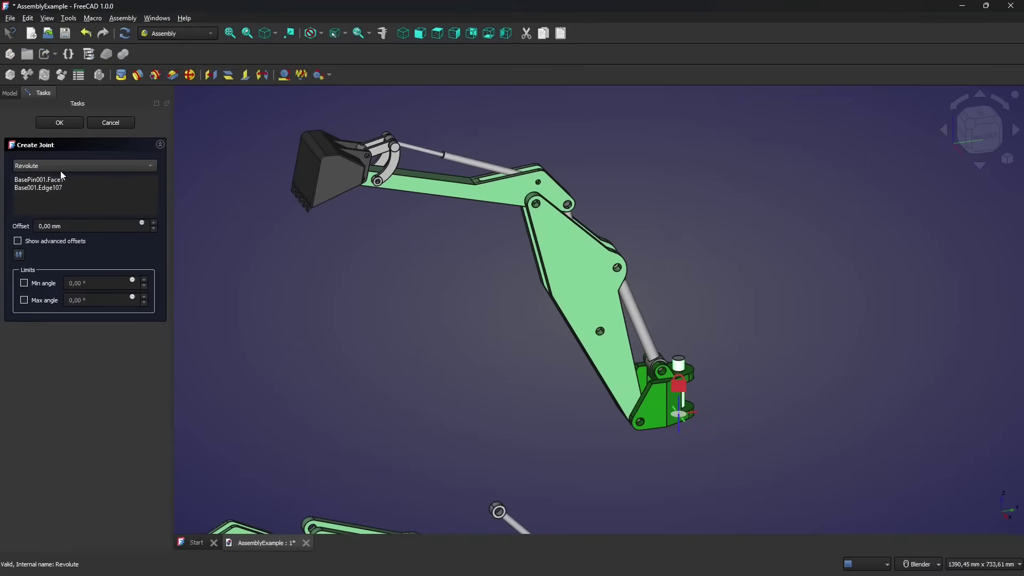
pyautogui.scroll(2, 606, 391)
pyautogui.scroll(-2, 597, 367)
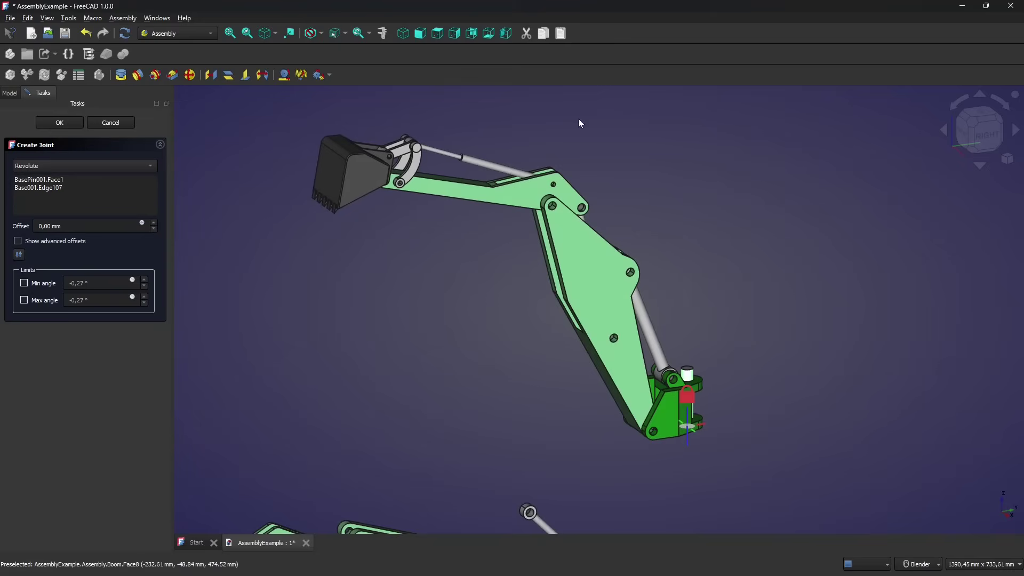
pyautogui.click(64, 189)
pyautogui.click(32, 180)
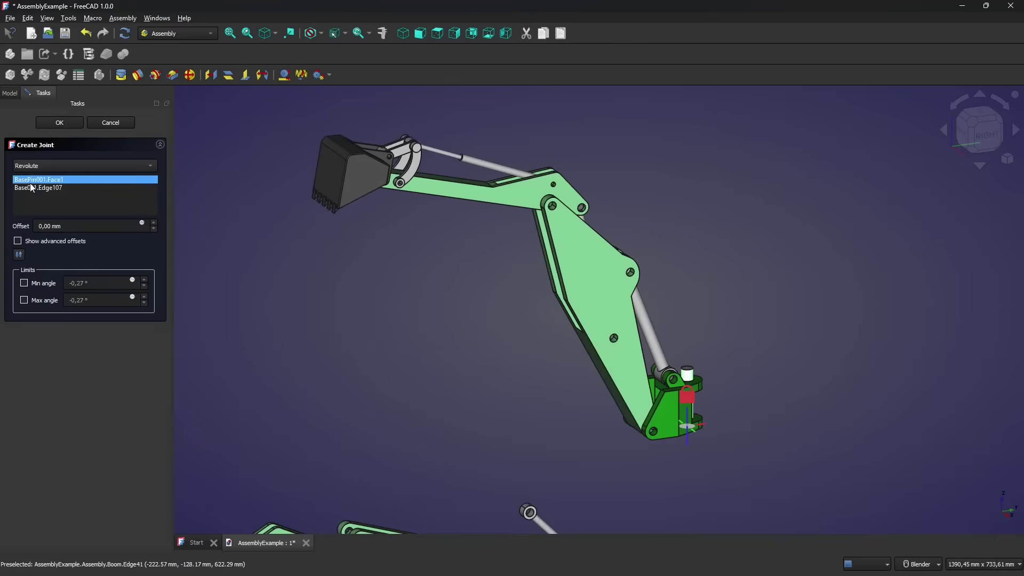
pyautogui.click(37, 190)
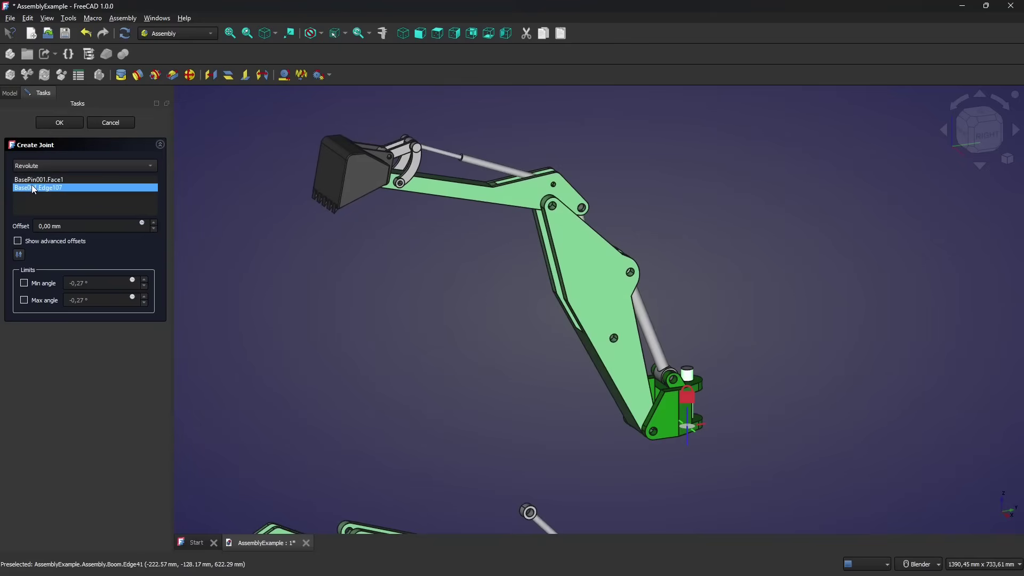
pyautogui.click(32, 180)
pyautogui.click(33, 188)
pyautogui.click(32, 181)
pyautogui.click(31, 174)
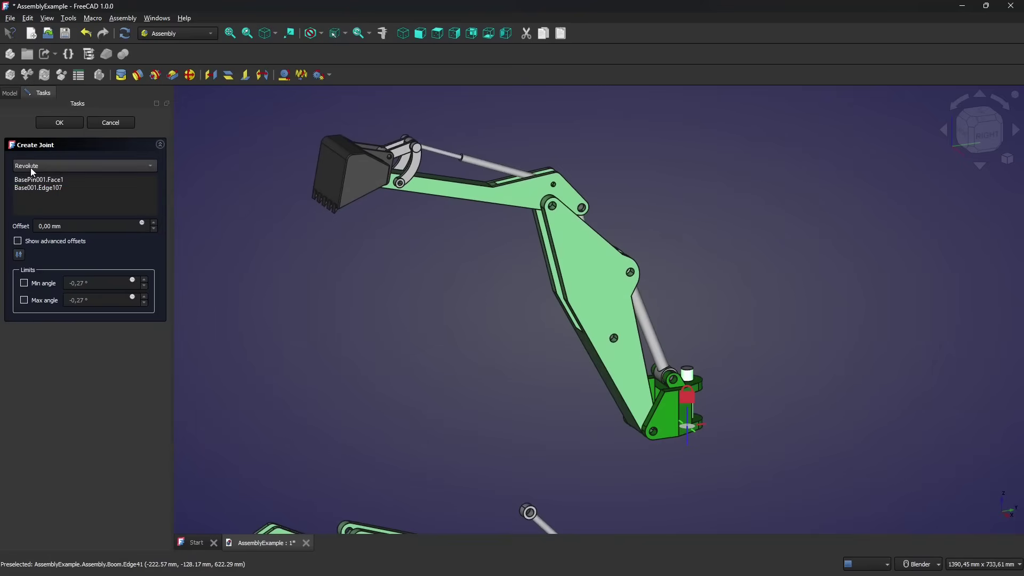
pyautogui.scroll(4, 689, 444)
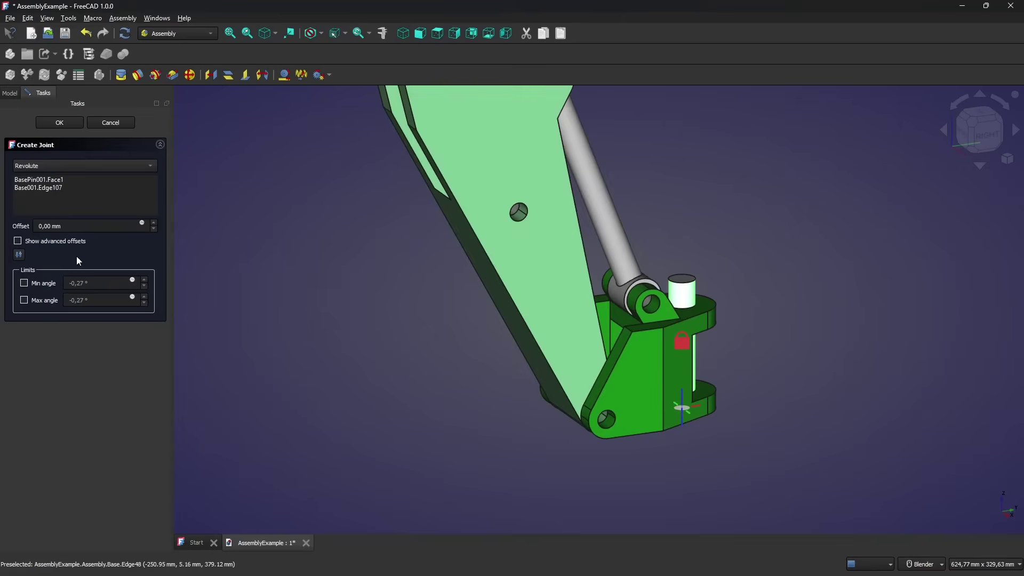
pyautogui.click(52, 181)
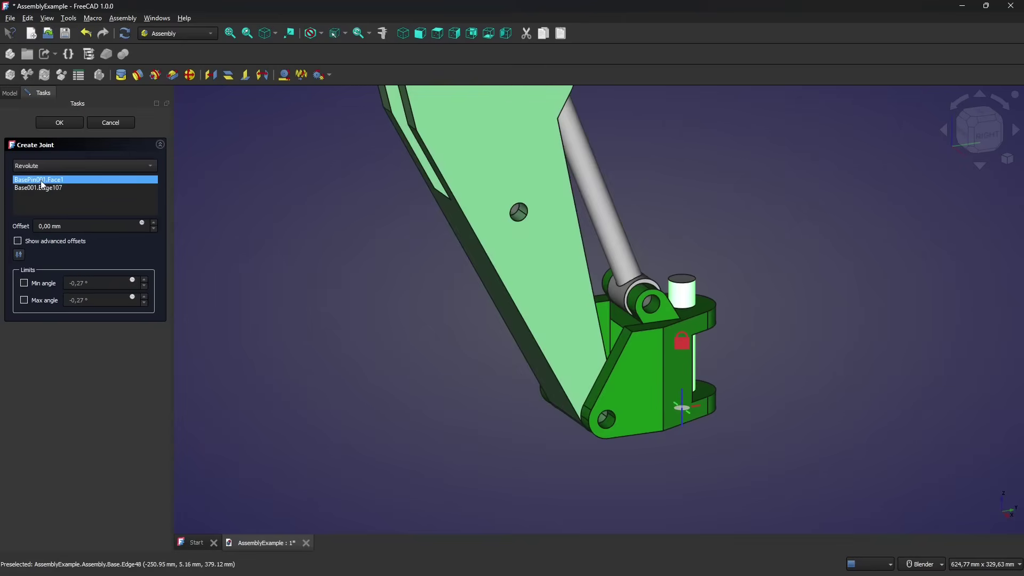
pyautogui.moveTo(629, 373); pyautogui.dragTo(545, 391, button='middle')
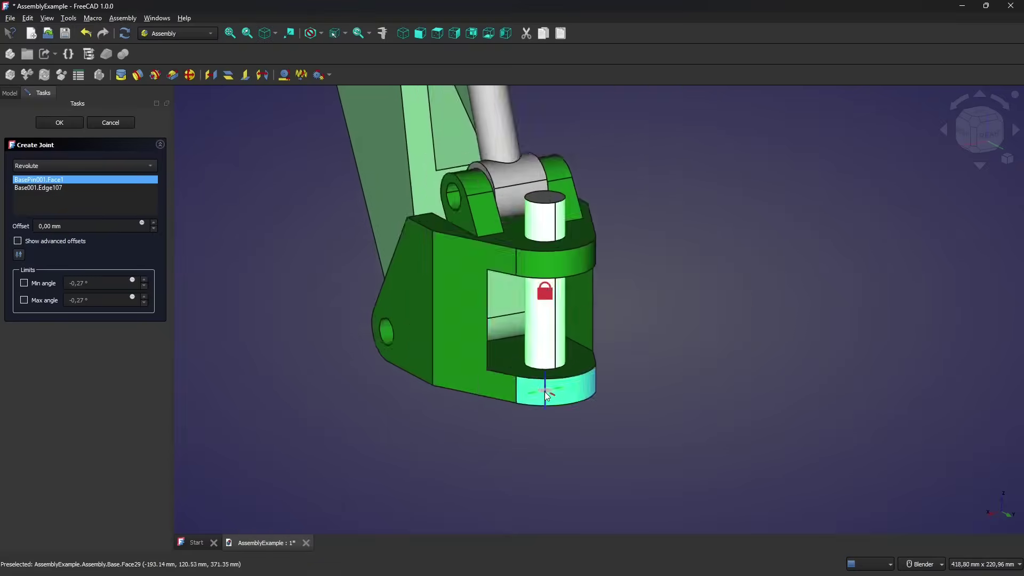
pyautogui.scroll(5, 545, 391)
pyautogui.moveTo(568, 219)
pyautogui.mouseDown(button='middle')
pyautogui.moveTo(567, 176)
pyautogui.moveTo(564, 225)
pyautogui.mouseUp(button='middle')
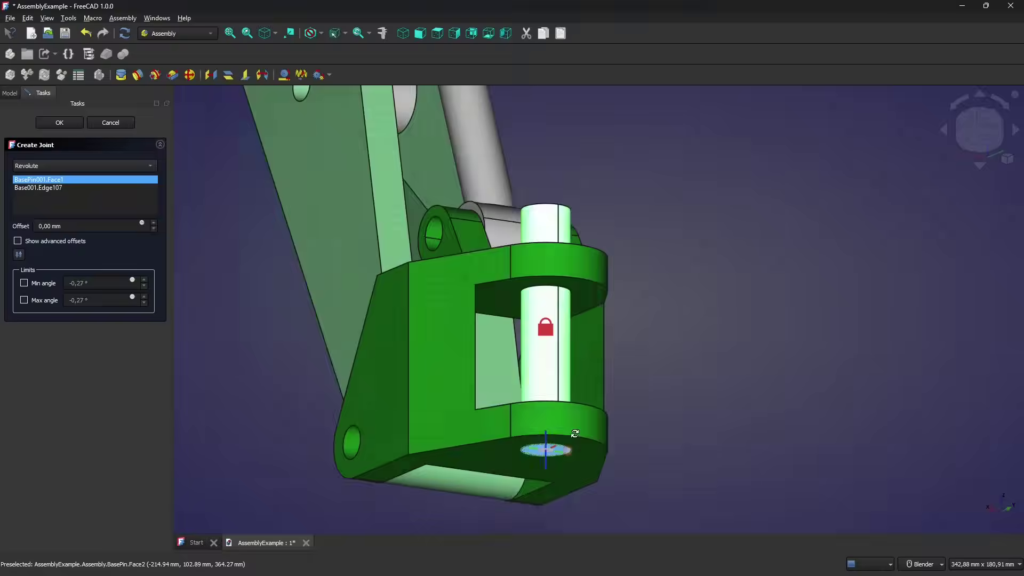
pyautogui.moveTo(568, 427); pyautogui.dragTo(559, 402, button='middle')
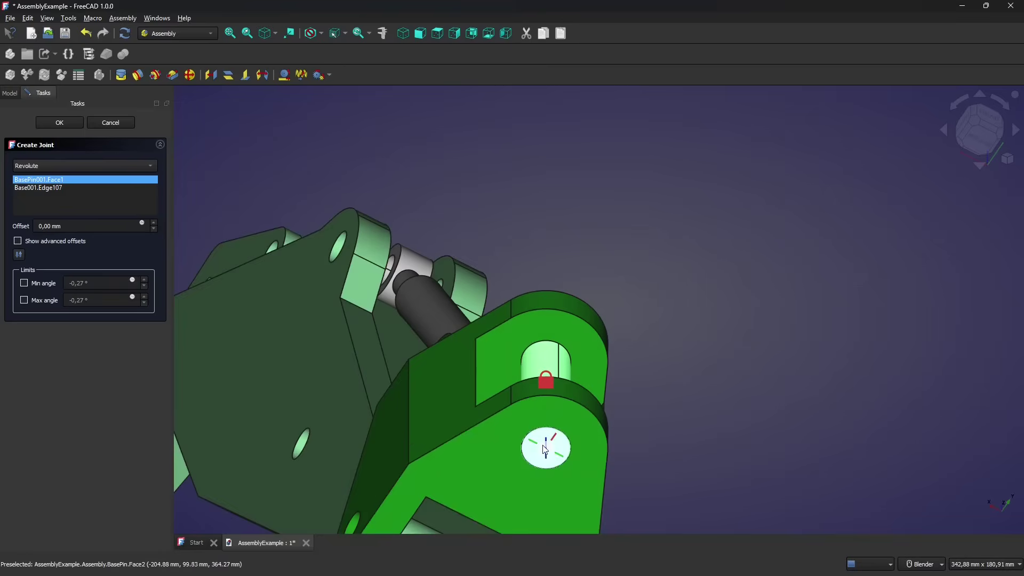
pyautogui.scroll(-3, 581, 429)
pyautogui.moveTo(581, 429); pyautogui.dragTo(553, 437, button='middle')
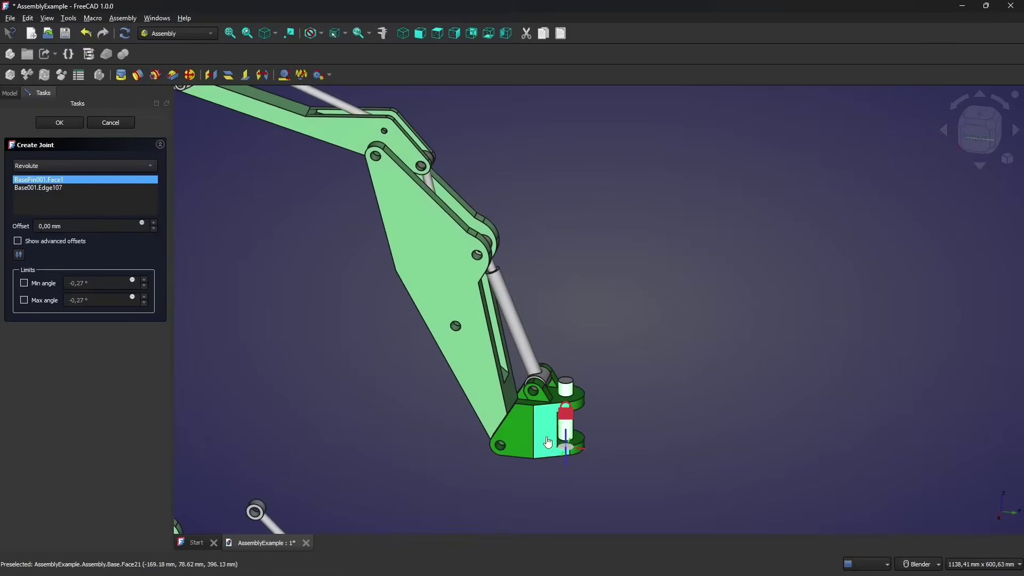
# - Swing the boom, then the stick and bucket, about their revolute pins
pyautogui.moveTo(548, 442); pyautogui.dragTo(591, 421)
pyautogui.scroll(-2, 594, 443)
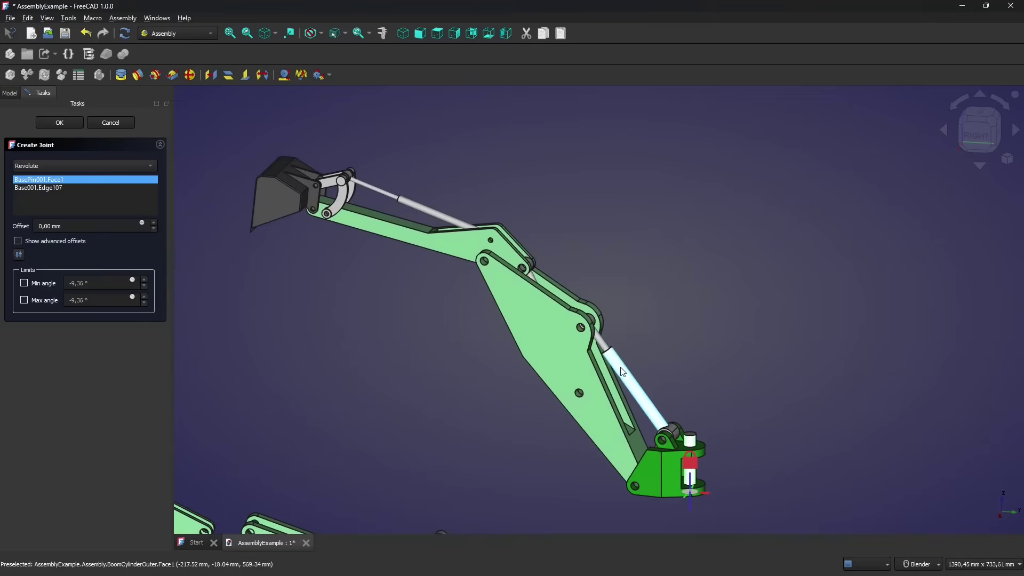
pyautogui.keyDown('shift'); pyautogui.moveTo(468, 261); pyautogui.dragTo(580, 283, button='middle'); pyautogui.keyUp('shift')
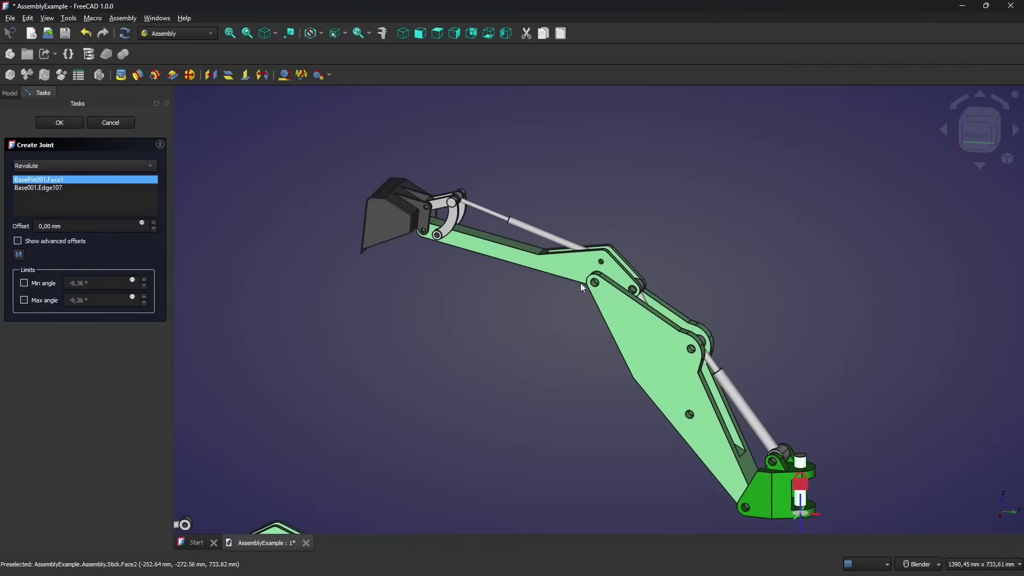
pyautogui.moveTo(552, 276); pyautogui.dragTo(586, 309)
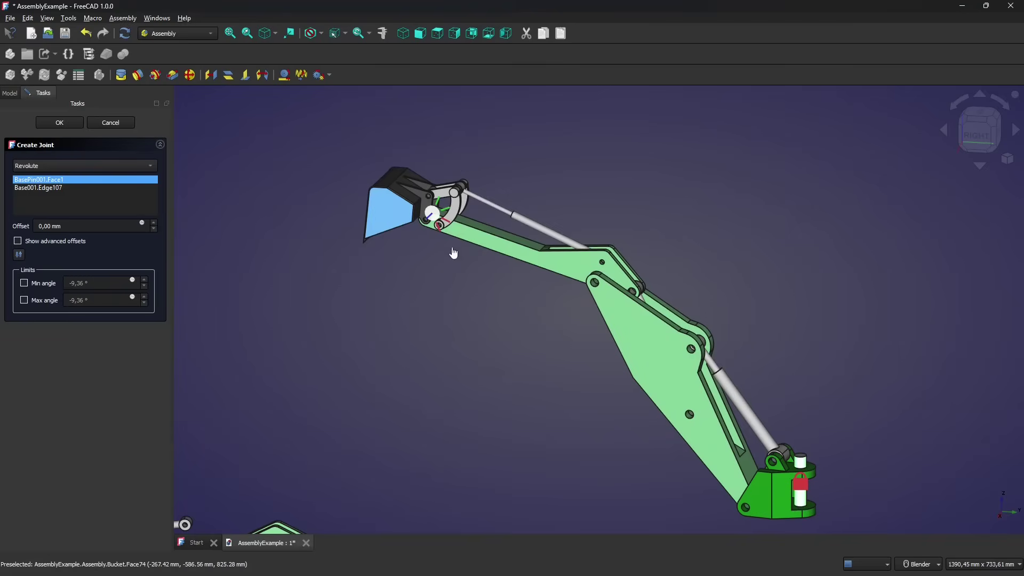
# - In the Right view, swing the boom, stick and bucket about their pivots
pyautogui.press('3')
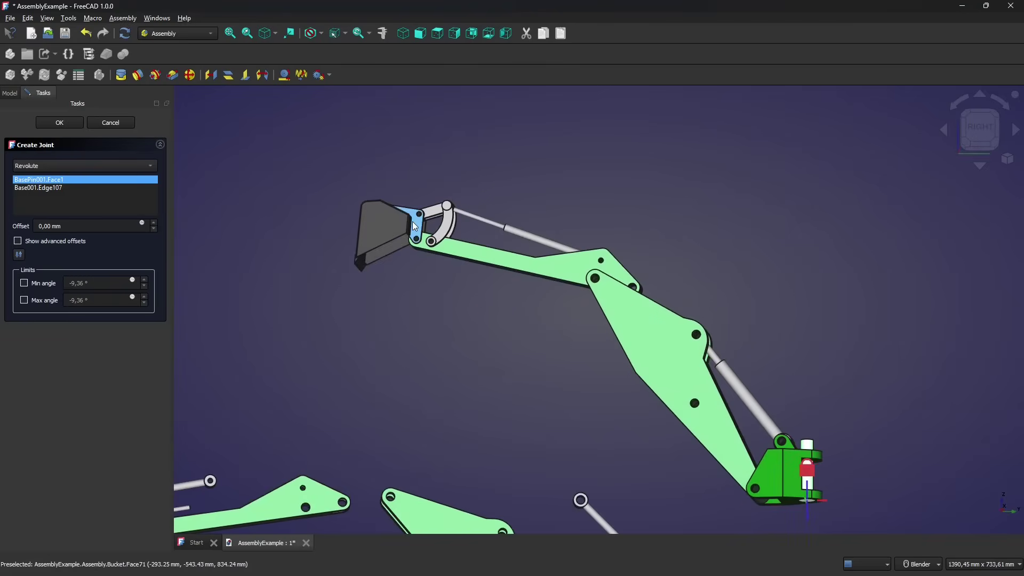
pyautogui.moveTo(415, 226); pyautogui.dragTo(426, 263)
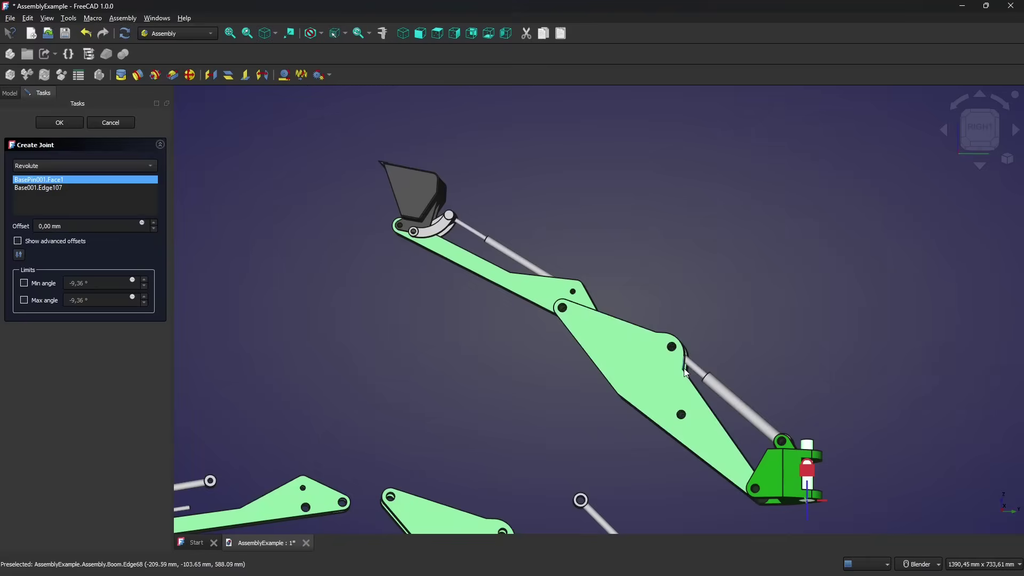
pyautogui.moveTo(686, 367); pyautogui.dragTo(648, 336)
pyautogui.scroll(-3, 676, 391)
pyautogui.keyDown('shift'); pyautogui.moveTo(629, 381); pyautogui.dragTo(592, 402, button='middle'); pyautogui.keyUp('shift')
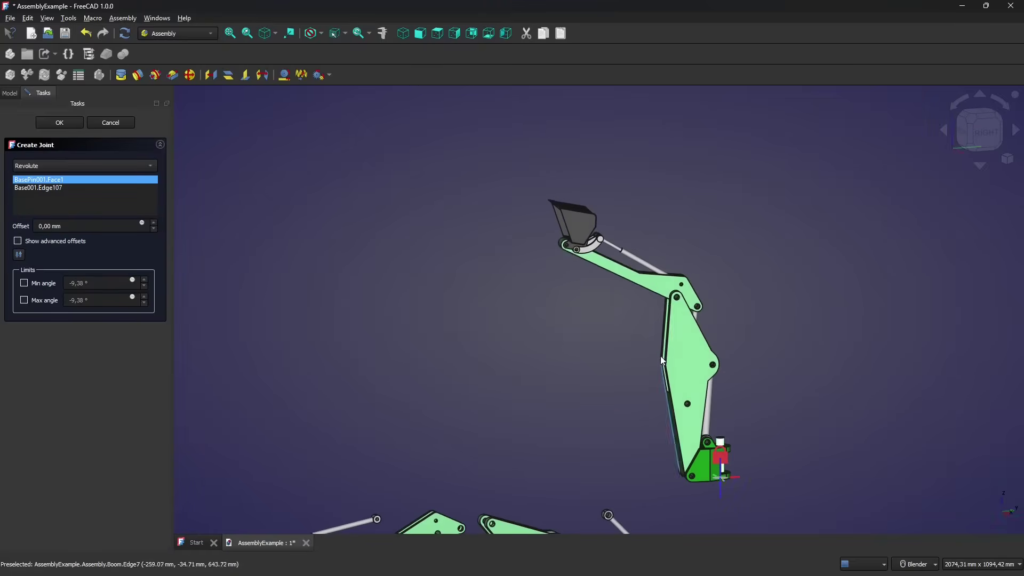
pyautogui.moveTo(654, 290); pyautogui.dragTo(613, 382)
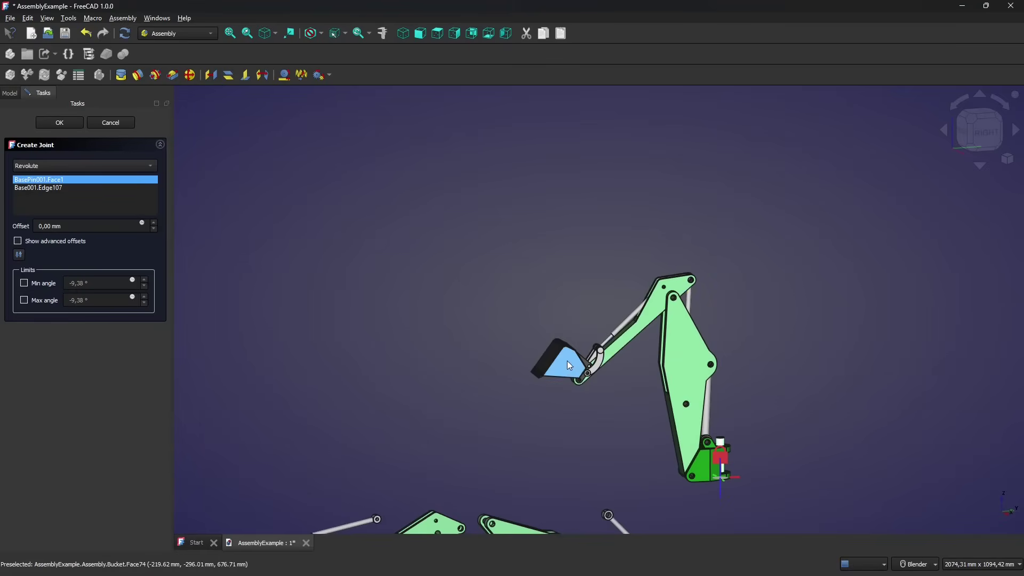
# - Confirm the joint setup with OK and orbit the assembled excavator arm
pyautogui.click(60, 122)
pyautogui.moveTo(451, 250); pyautogui.dragTo(389, 259, button='middle')
pyautogui.scroll(3, 559, 315)
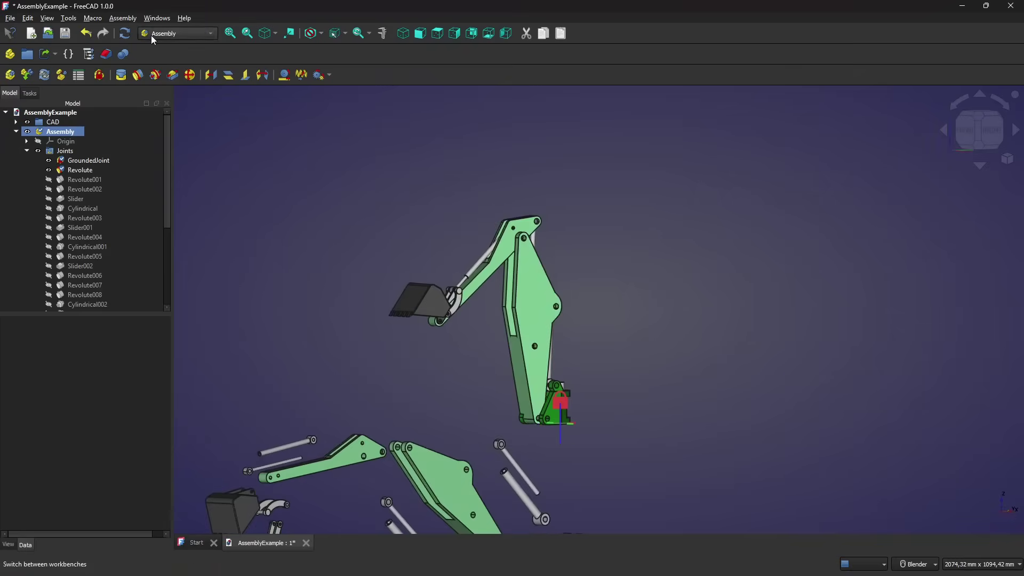
# - Close AssemblyExample without saving, then create a new Assembly document from the Start page
pyautogui.click(306, 544)
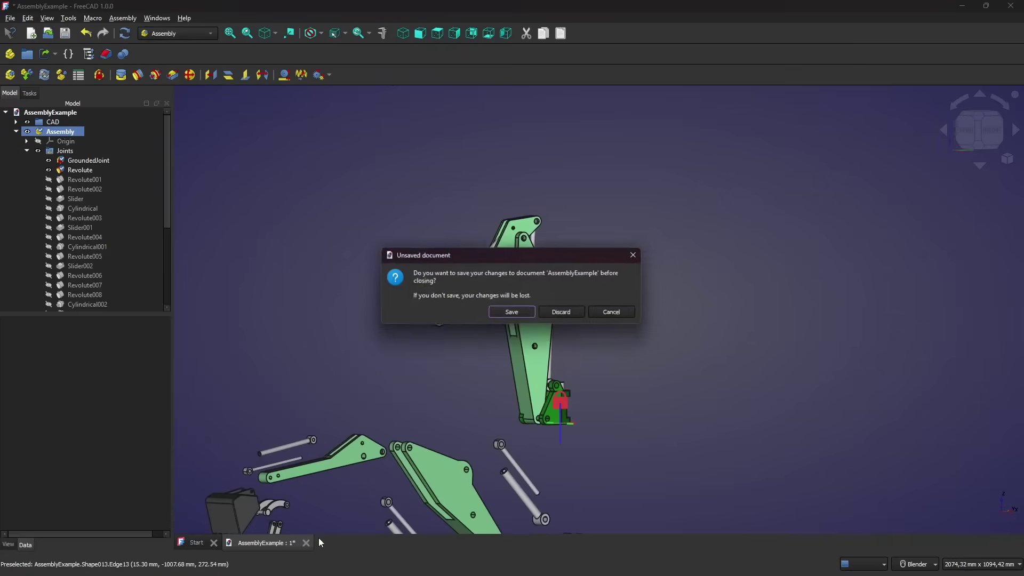
pyautogui.click(579, 314)
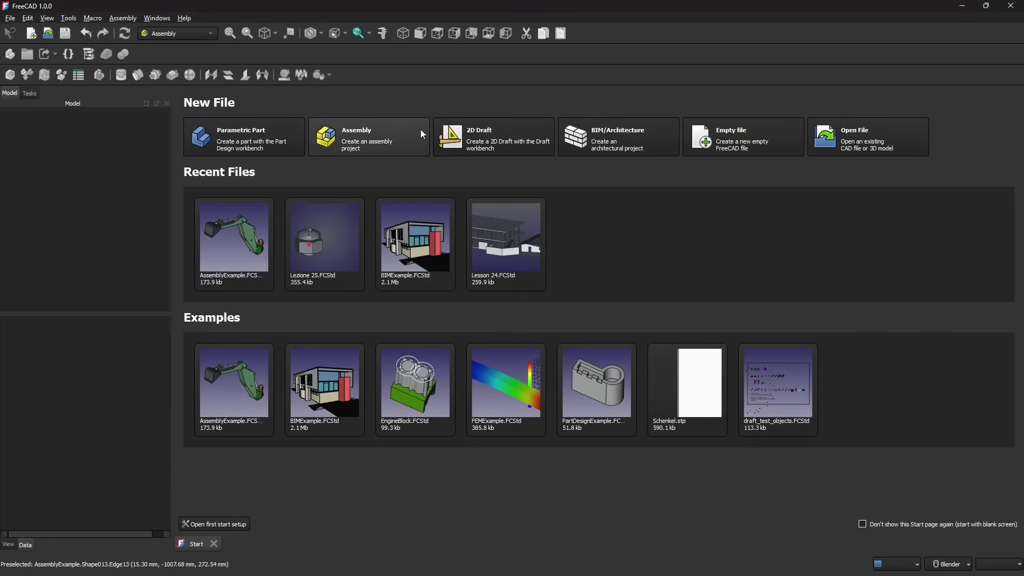
pyautogui.click(375, 154)
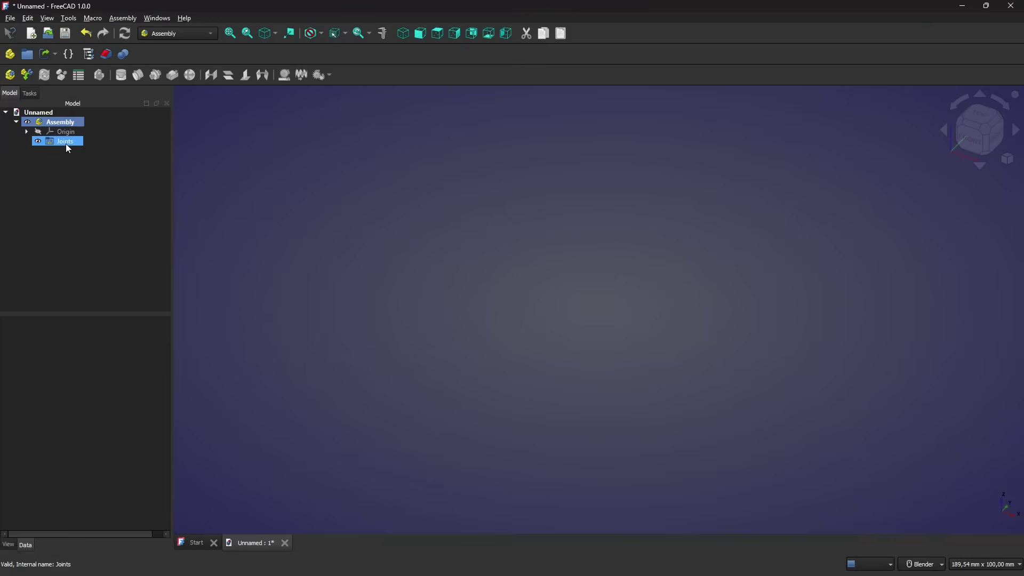
# - Save the new document as 'Lesson 25' in the FREECAD course folder
pyautogui.click(58, 165)
pyautogui.click(10, 18)
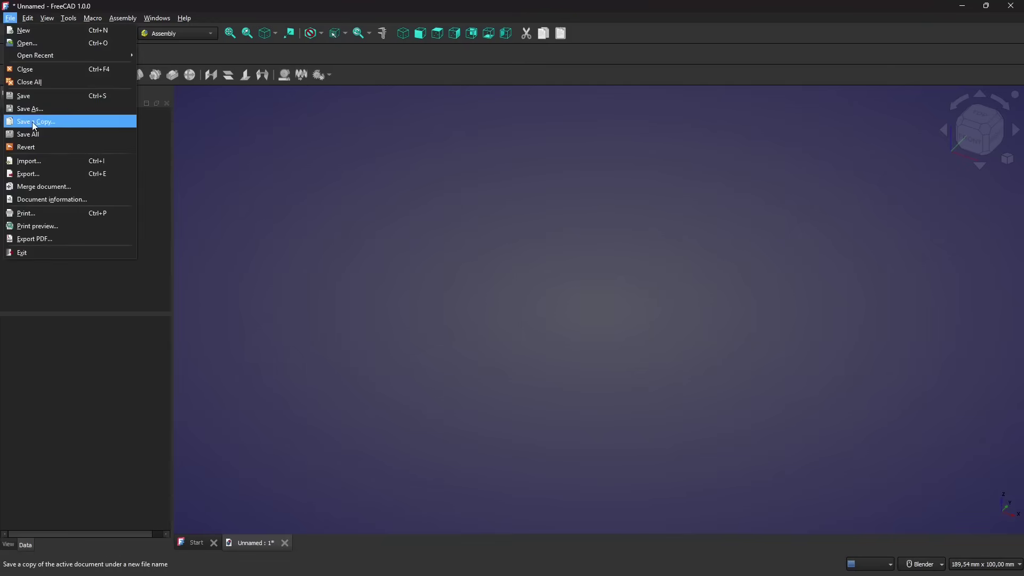
pyautogui.click(37, 117)
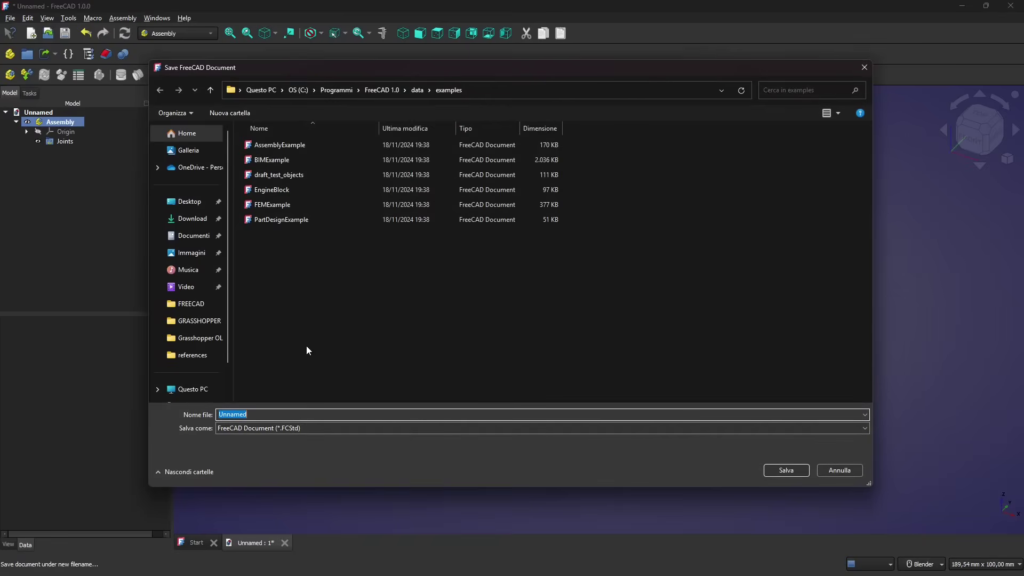
pyautogui.click(192, 304)
pyautogui.doubleClick(269, 419)
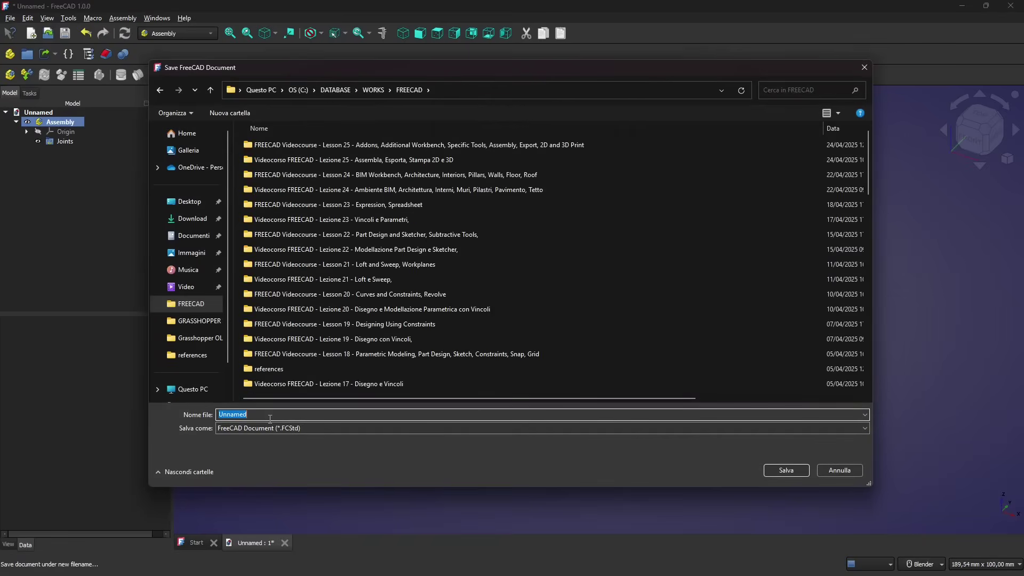
pyautogui.write('Lesson 25')
pyautogui.click(786, 470)
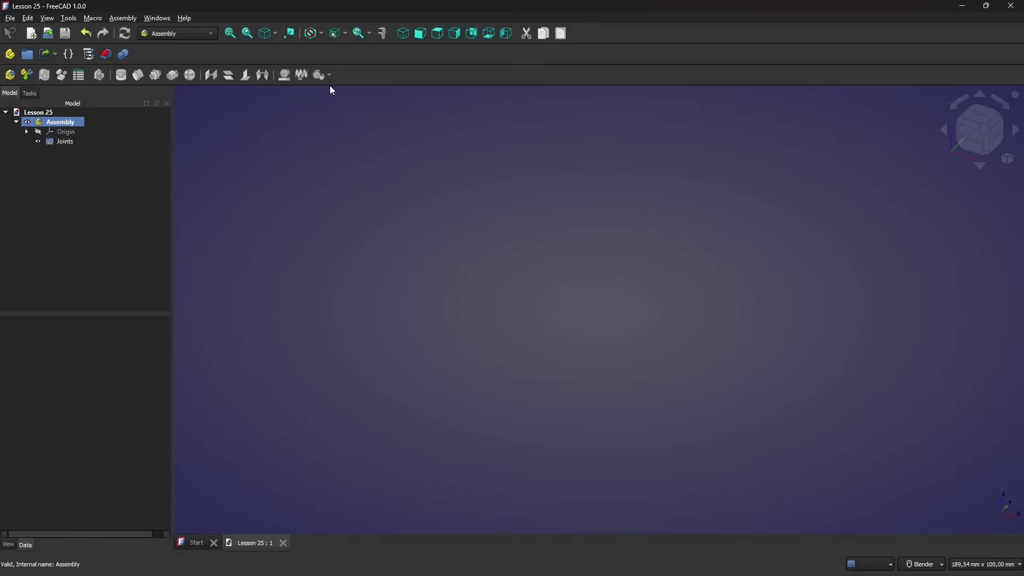
# - Untick Lock toolbars and start dragging toolbars into fewer rows
pyautogui.rightClick(576, 77)
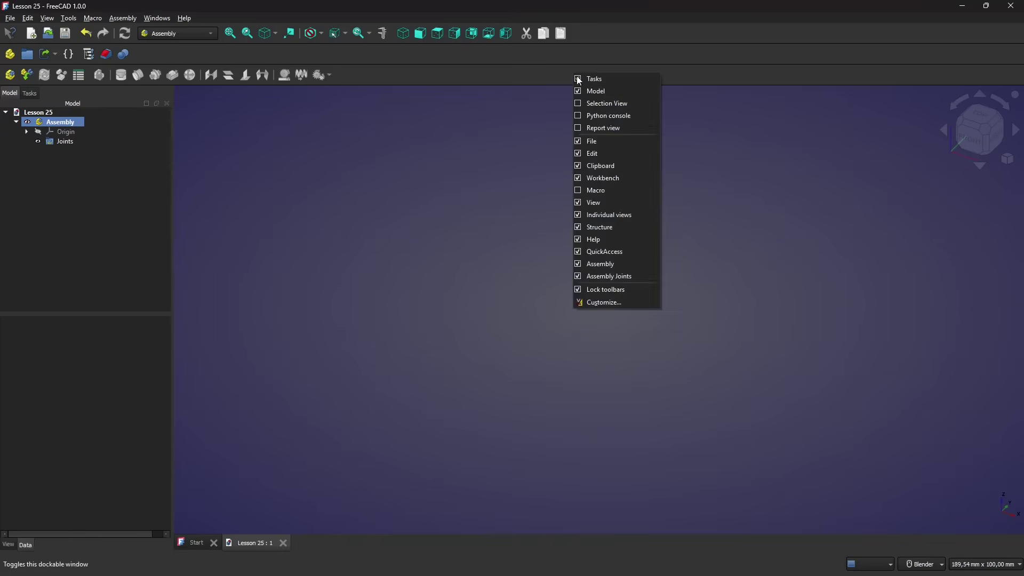
pyautogui.click(581, 288)
pyautogui.moveTo(6, 75); pyautogui.dragTo(193, 56)
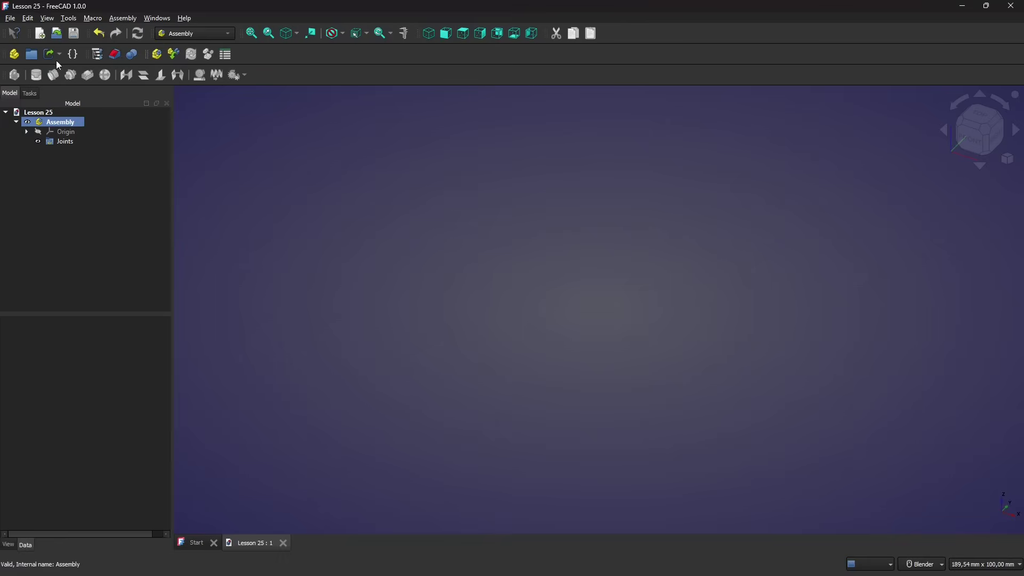
# - Dock the third-row toolbar at the right end of the second toolbar row
pyautogui.moveTo(464, 76); pyautogui.dragTo(527, 62)
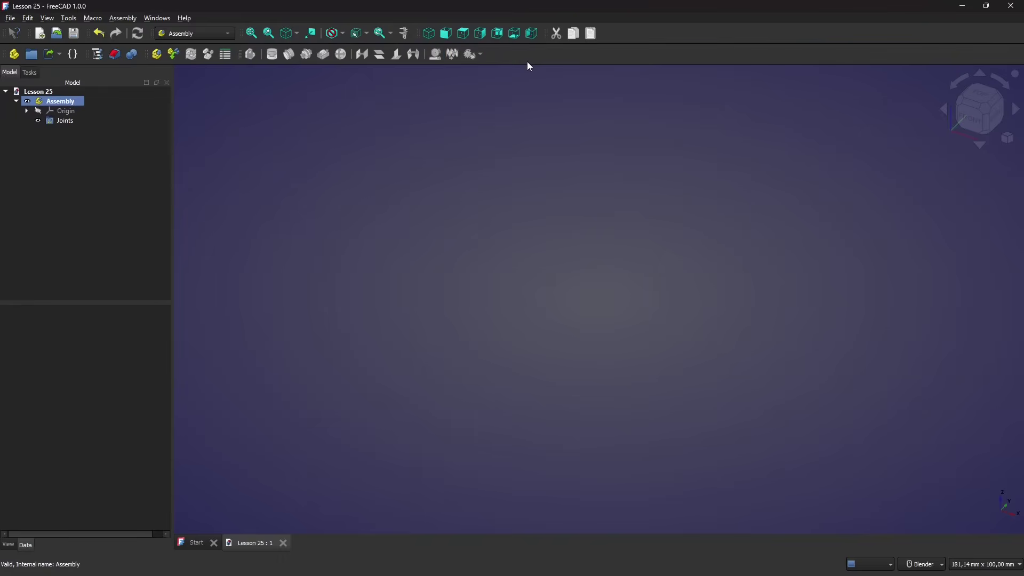
# - Start inserting a component and choose Lesson 23.FCStd as the parts source file
pyautogui.click(174, 55)
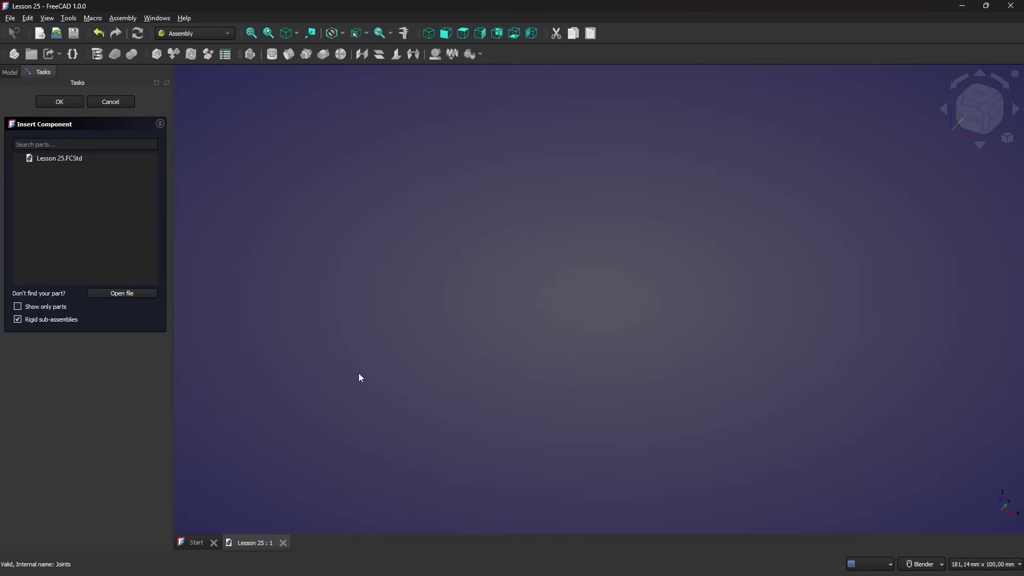
pyautogui.click(122, 292)
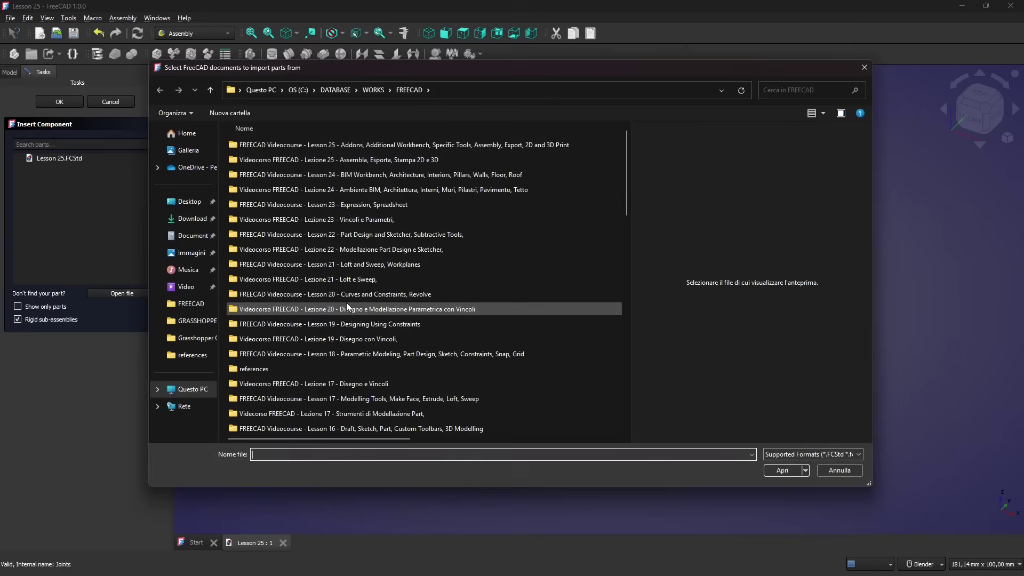
pyautogui.scroll(-8, 346, 303)
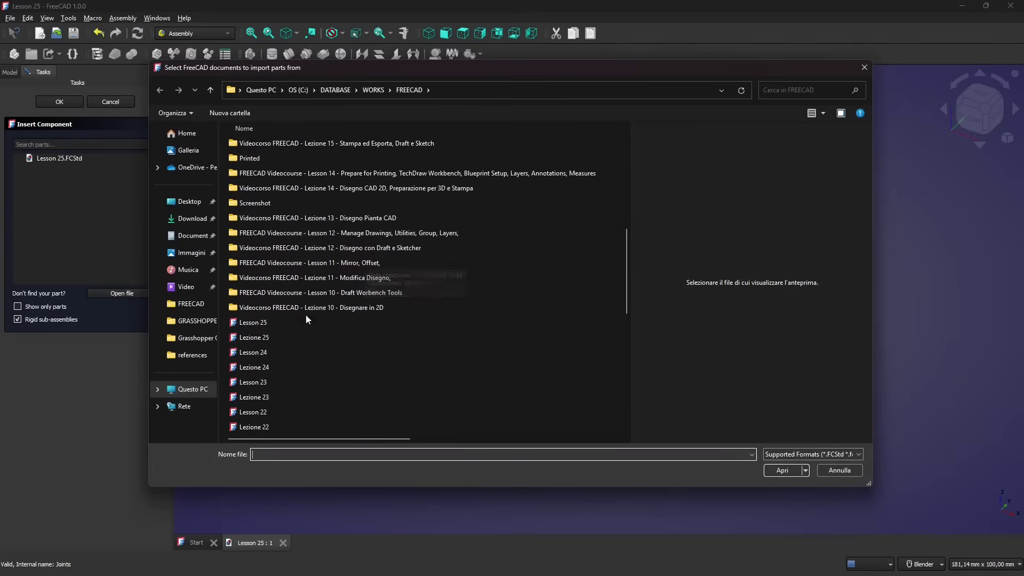
pyautogui.click(256, 323)
pyautogui.click(258, 338)
pyautogui.click(261, 353)
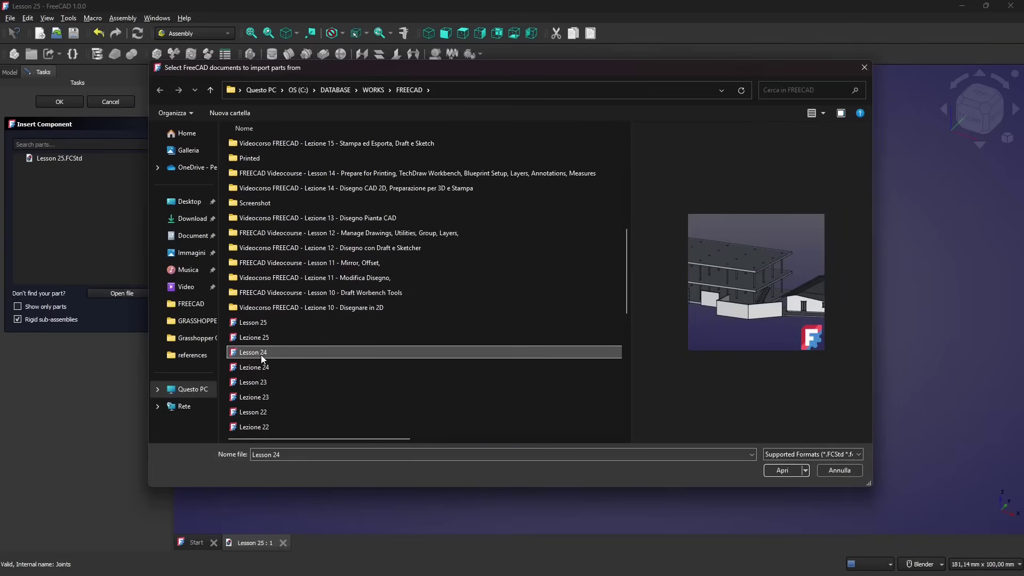
pyautogui.scroll(-1, 481, 379)
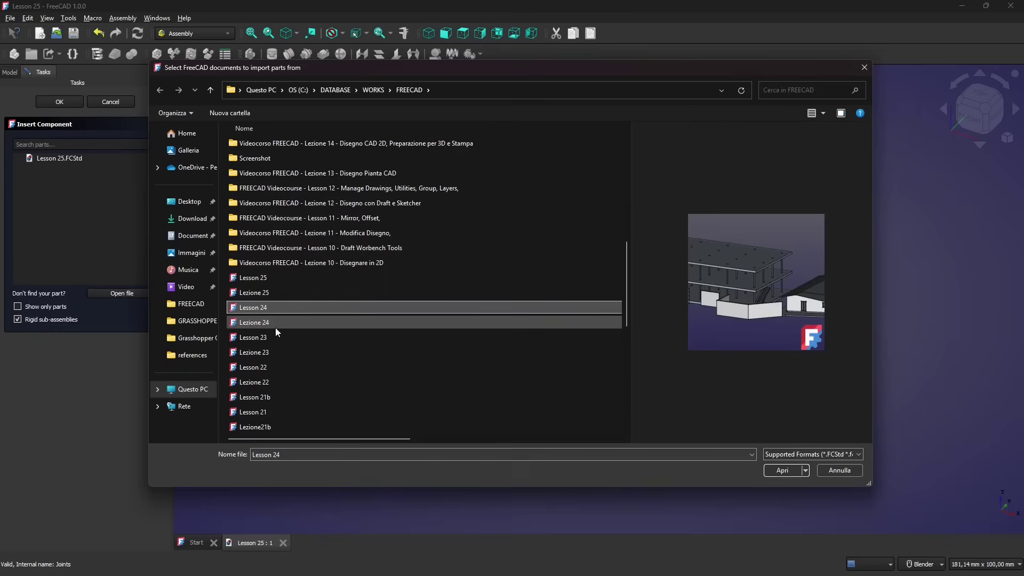
pyautogui.click(269, 340)
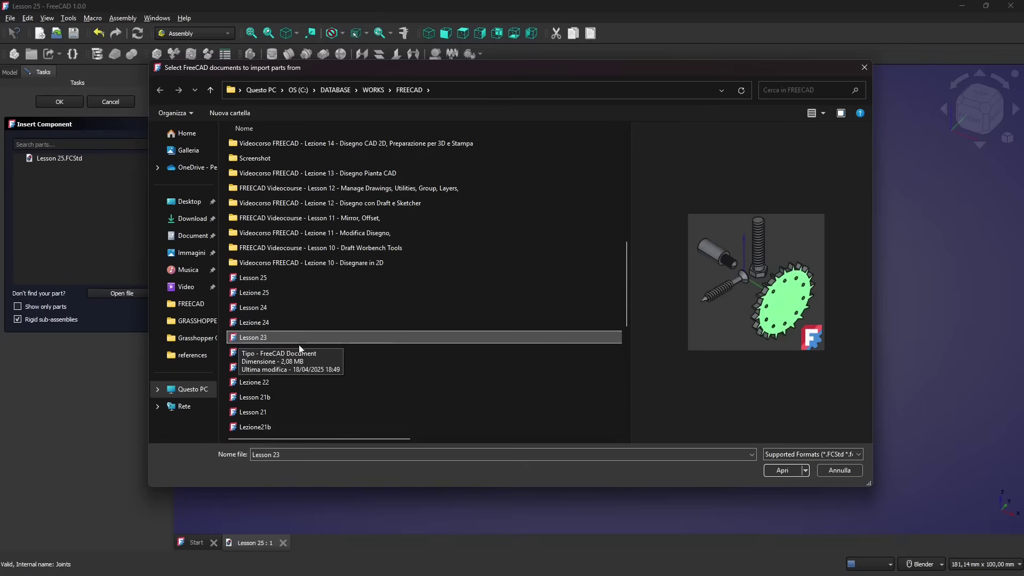
# - Open Lesson 23, insert its Screw without grounding, inspect it, then undo the insertion
pyautogui.click(790, 475)
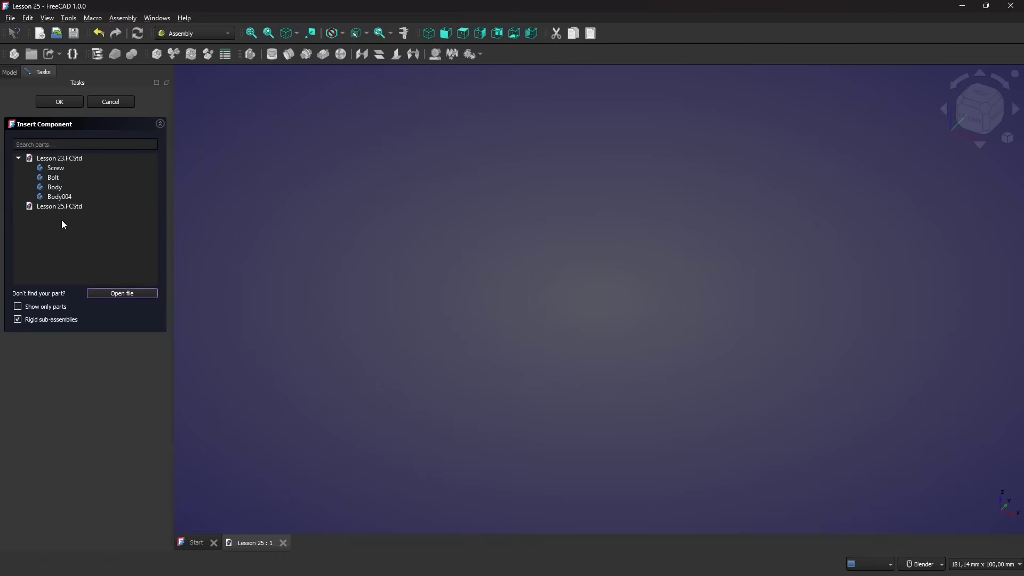
pyautogui.click(65, 169)
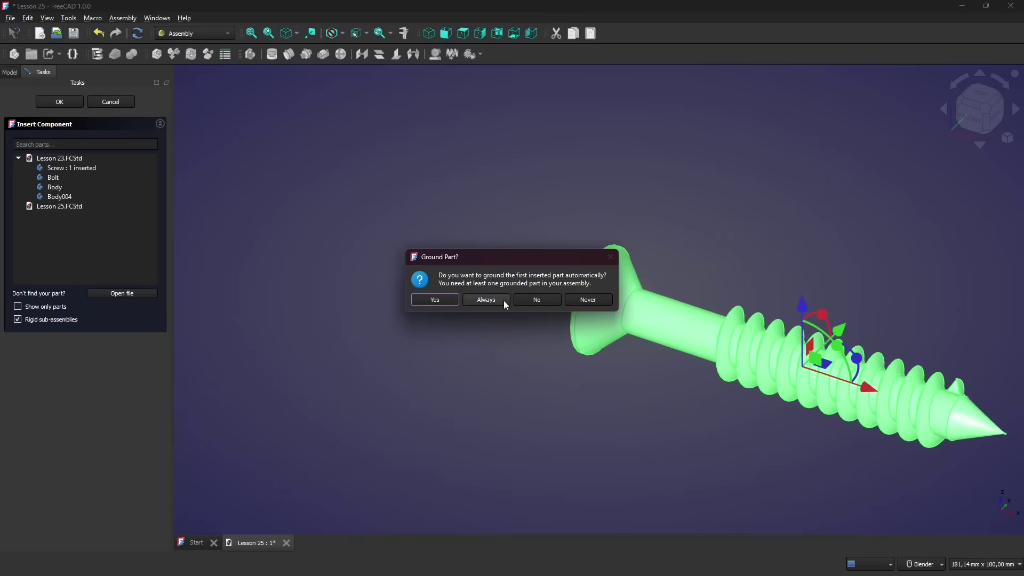
pyautogui.click(542, 302)
pyautogui.scroll(-3, 462, 313)
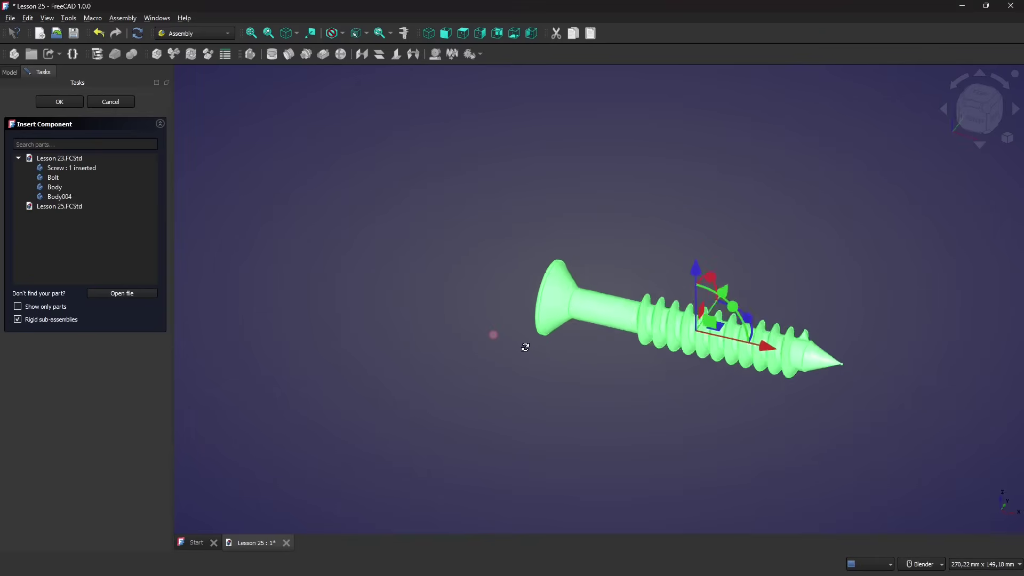
pyautogui.moveTo(526, 347); pyautogui.dragTo(644, 312, button='middle')
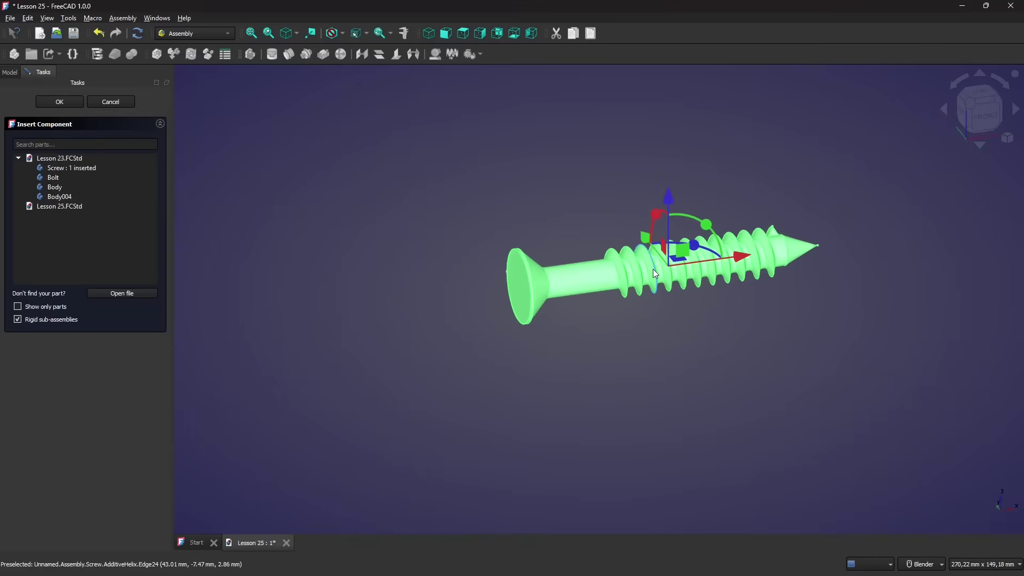
pyautogui.hotkey('ctrl', 'z')
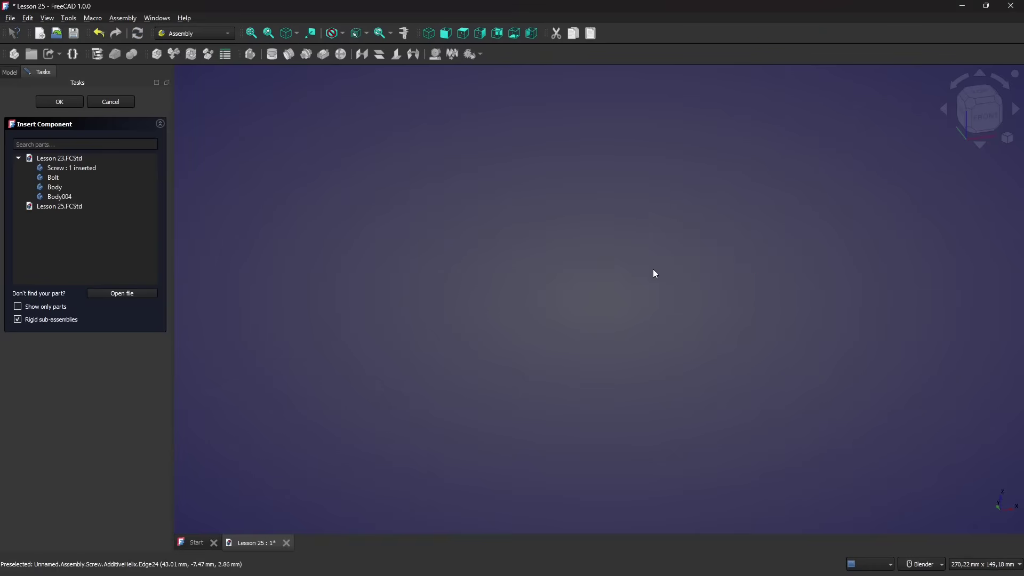
# - Insert the Bolt from Lesson 23 into the assembly and confirm
pyautogui.click(86, 176)
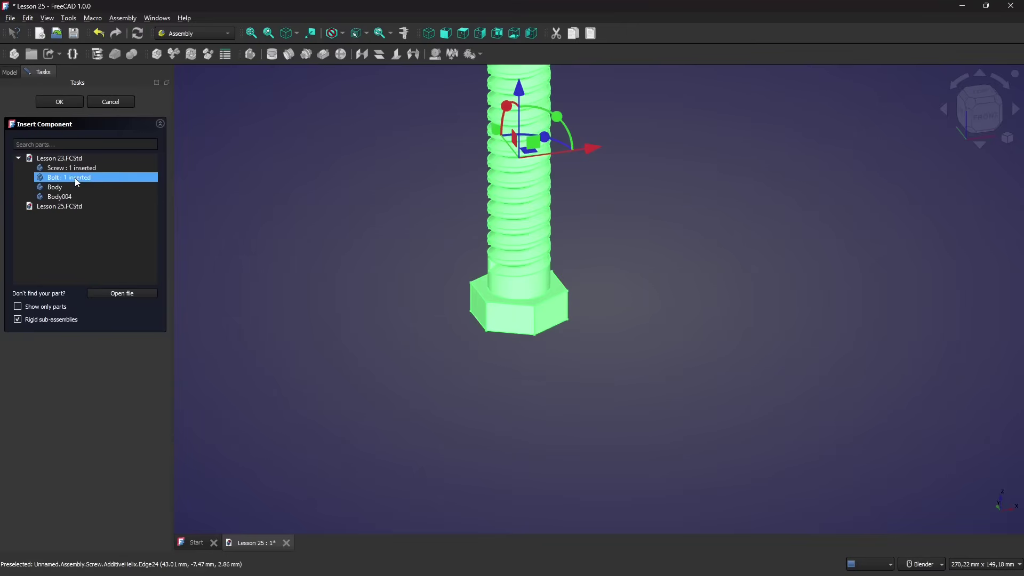
pyautogui.scroll(-3, 425, 302)
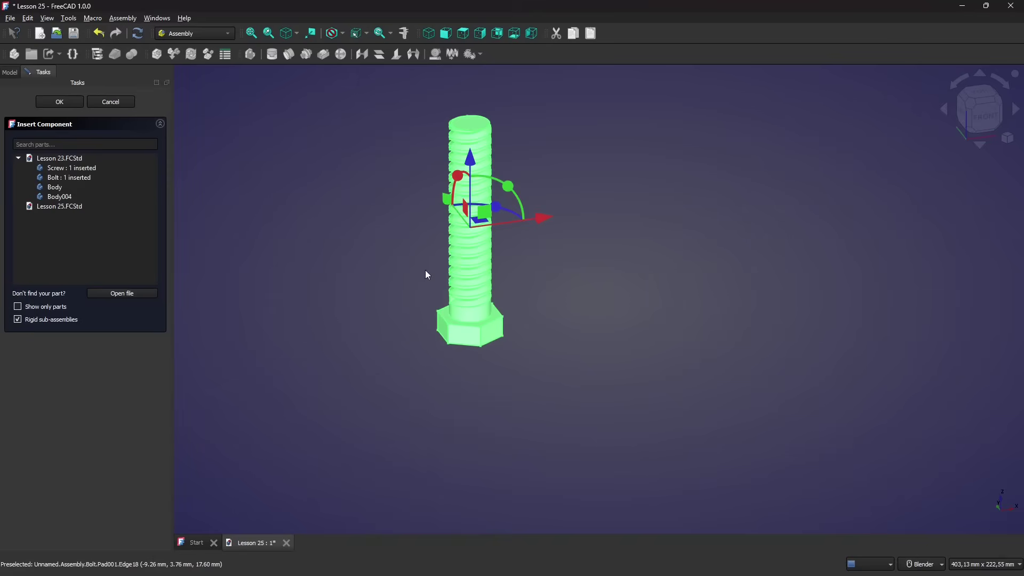
pyautogui.moveTo(439, 297); pyautogui.dragTo(491, 306, button='middle')
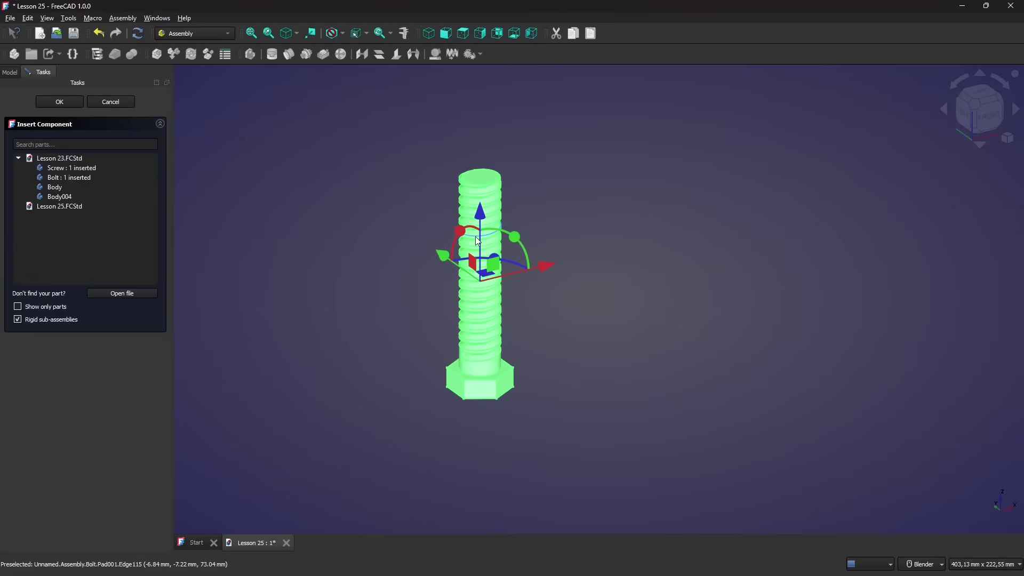
pyautogui.click(67, 106)
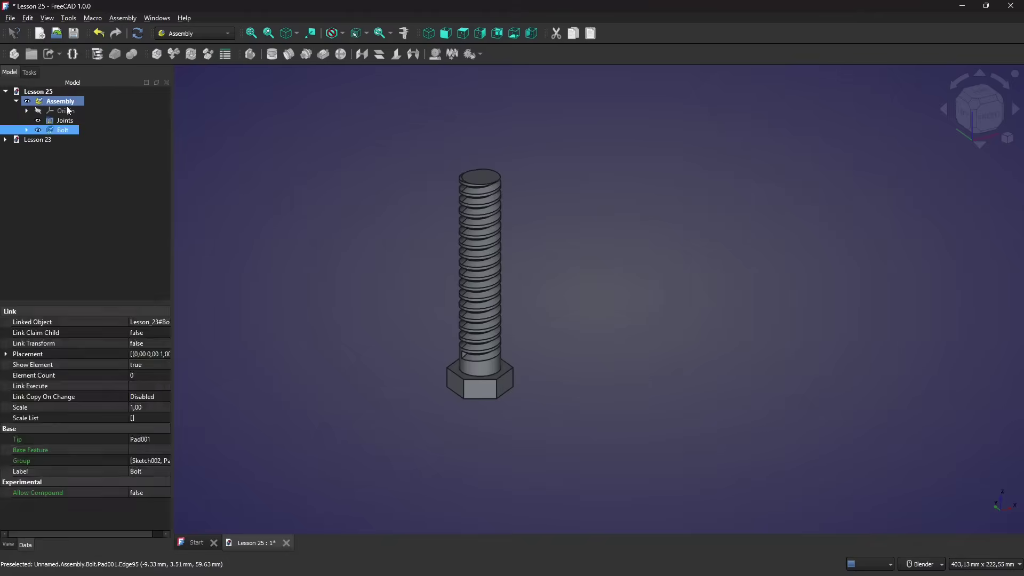
# - Inspect the inserted Bolt, selecting it and the Assembly while orbiting the view
pyautogui.click(58, 133)
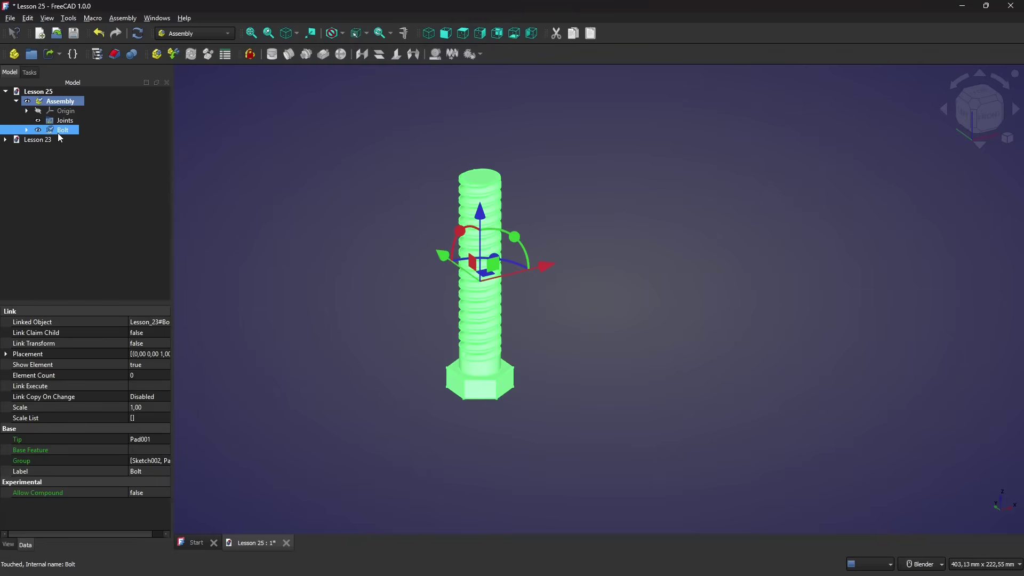
pyautogui.click(65, 104)
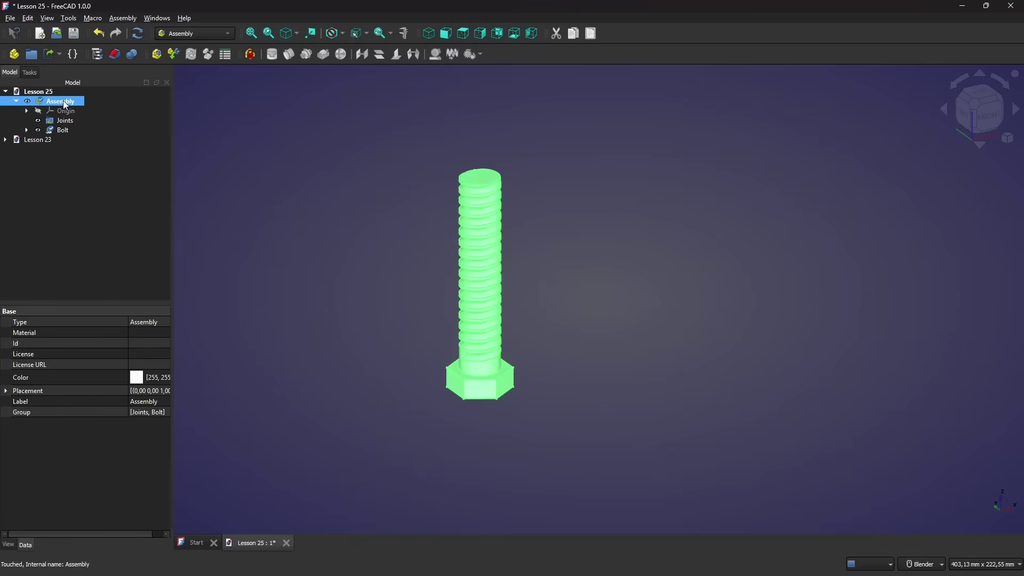
pyautogui.click(66, 130)
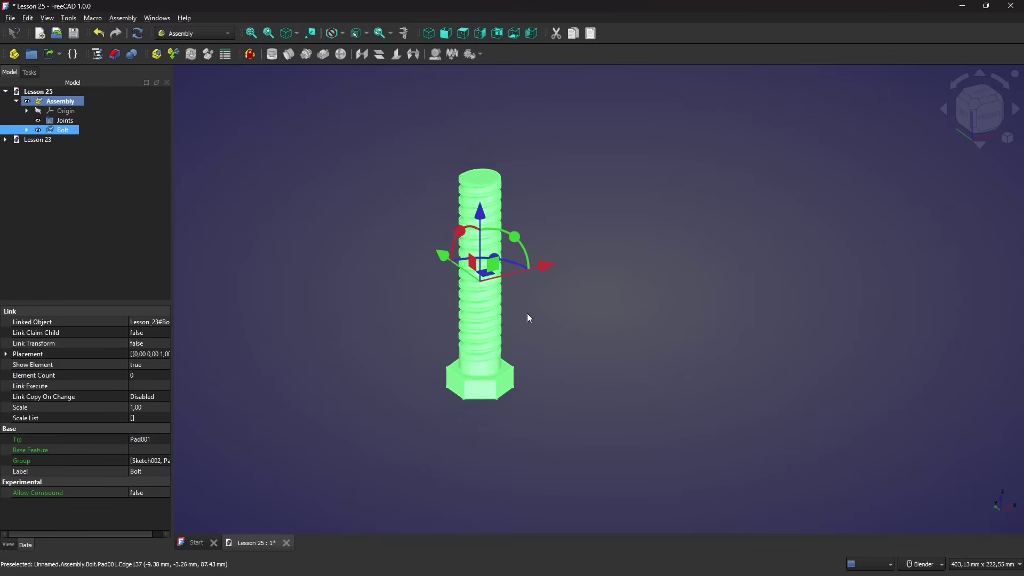
pyautogui.scroll(2, 491, 331)
pyautogui.moveTo(491, 331); pyautogui.dragTo(608, 366, button='middle')
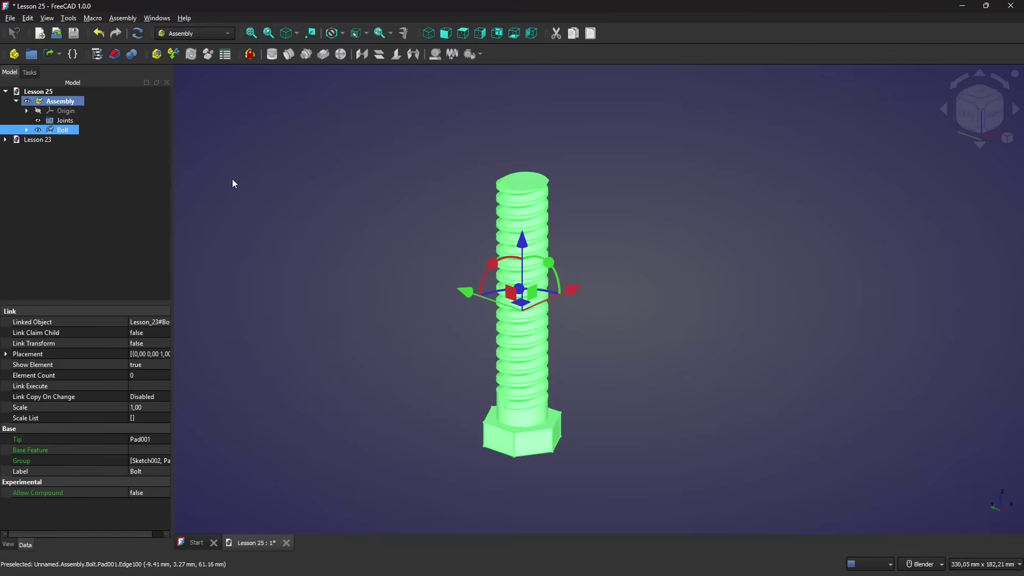
pyautogui.click(87, 186)
pyautogui.scroll(-2, 379, 222)
pyautogui.moveTo(509, 398); pyautogui.dragTo(480, 378, button='middle')
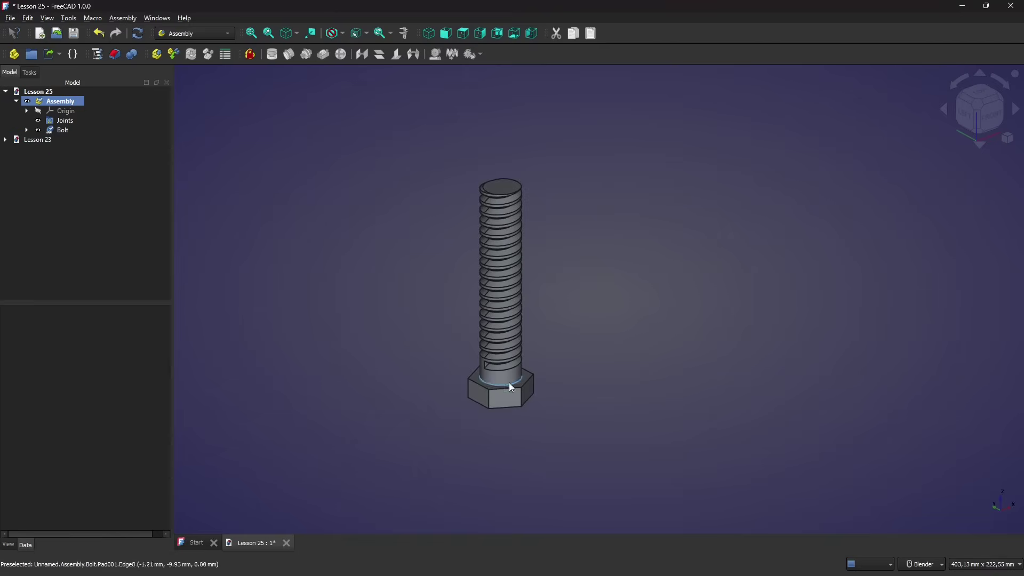
# - Create a new group folder and rename it 'partsofassembly'
pyautogui.click(31, 55)
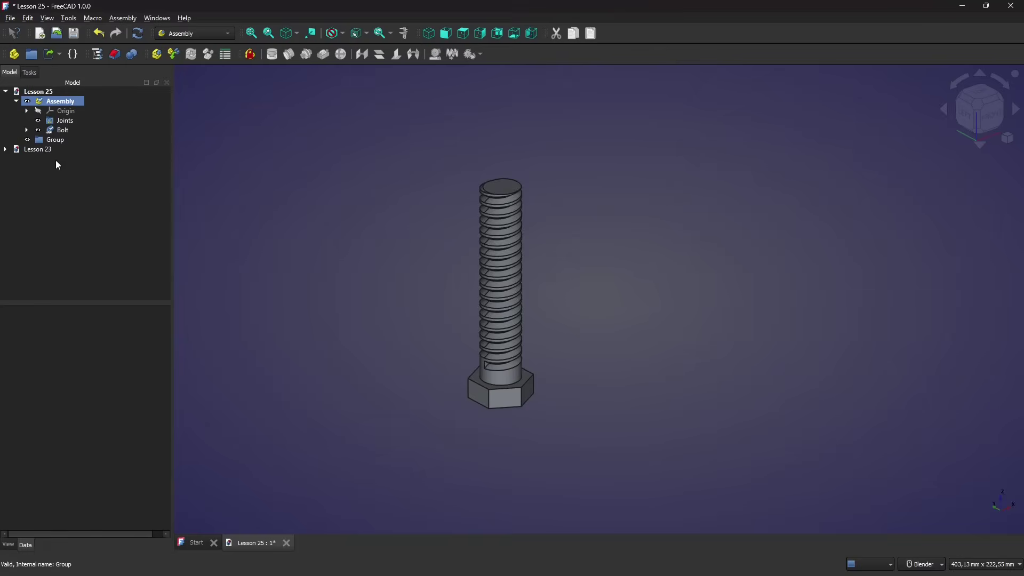
pyautogui.click(51, 140)
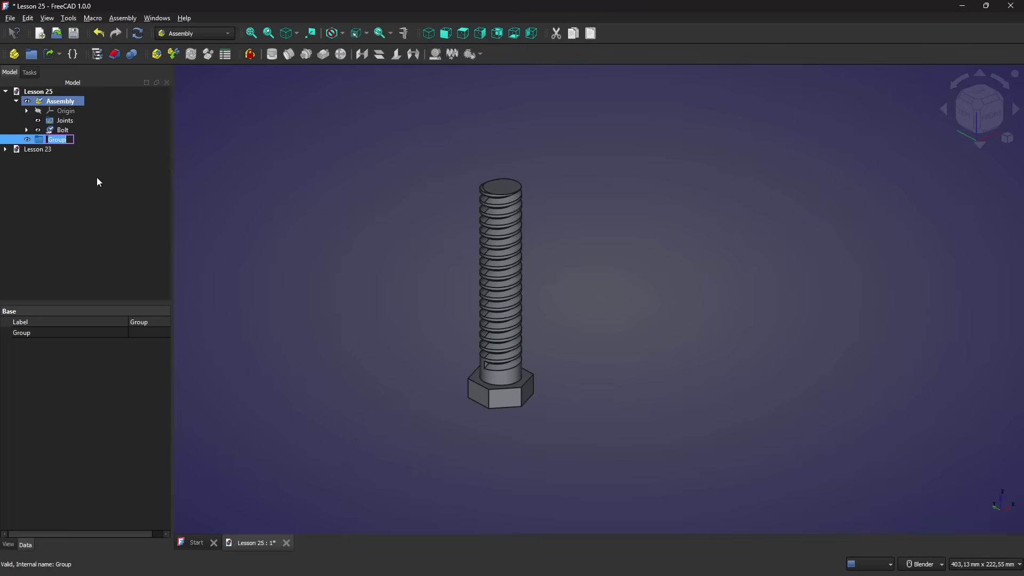
pyautogui.write('partsof')
pyautogui.write('assembly')
pyautogui.press('Return')
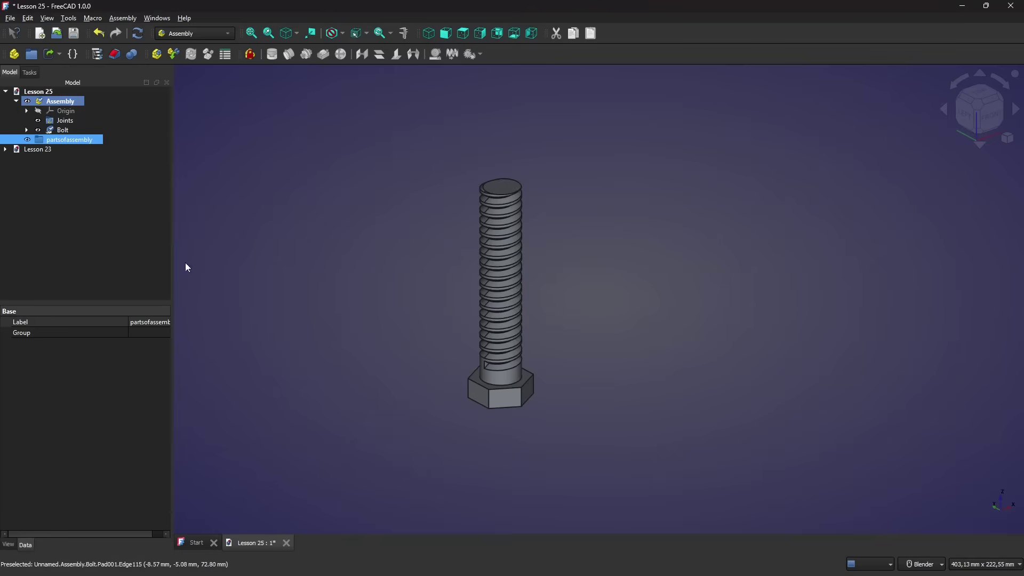
# - Create a Part container and move it into the partsofassembly folder
pyautogui.click(17, 59)
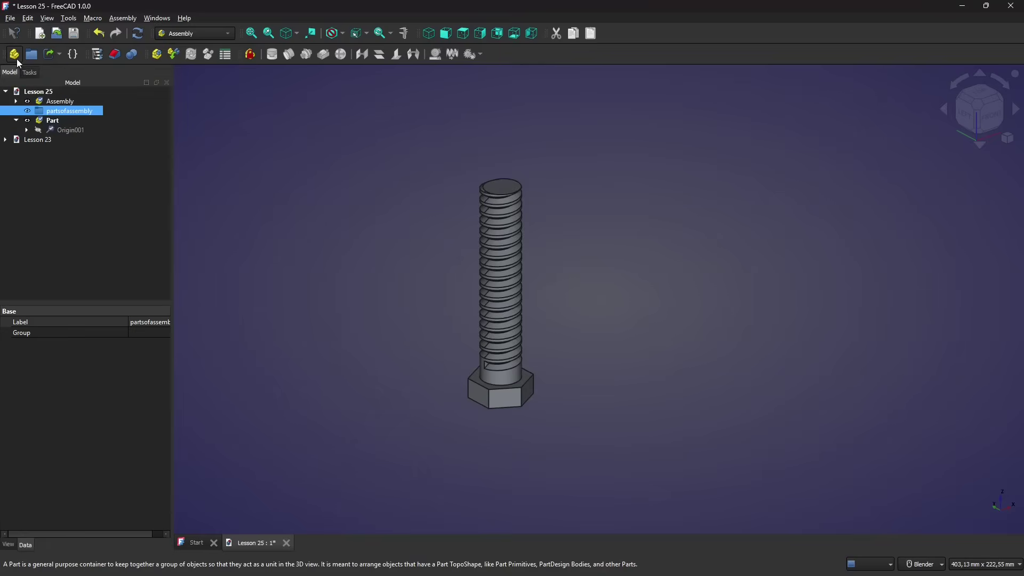
pyautogui.click(51, 124)
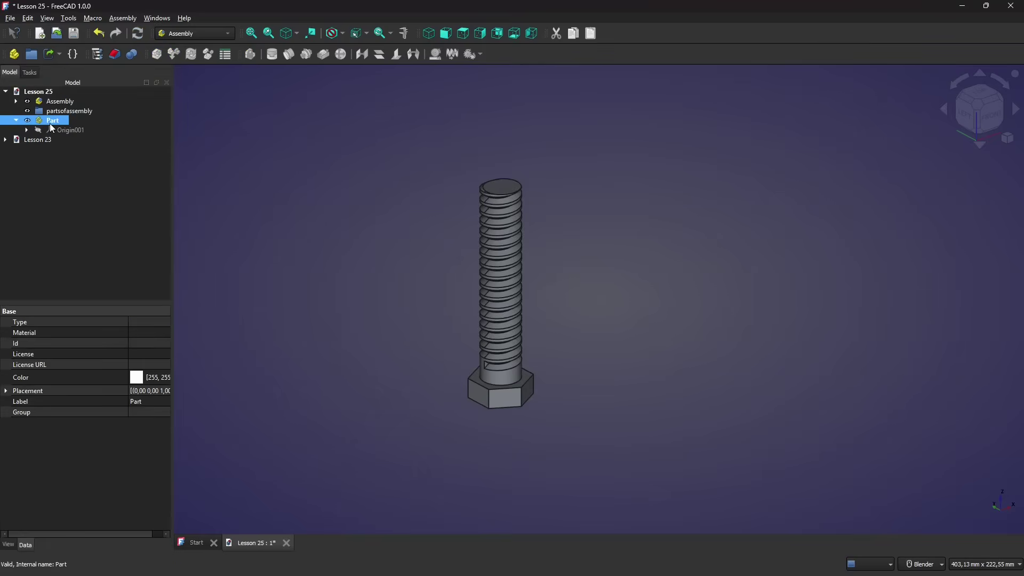
pyautogui.moveTo(53, 123)
pyautogui.mouseDown()
pyautogui.moveTo(56, 112)
pyautogui.moveTo(56, 133)
pyautogui.moveTo(55, 114)
pyautogui.moveTo(68, 128)
pyautogui.moveTo(64, 113)
pyautogui.moveTo(53, 116)
pyautogui.mouseUp()
pyautogui.click(26, 120)
# - Expand the Assembly to review its Joints and Bolt, then select the Part container
pyautogui.click(60, 104)
pyautogui.click(94, 224)
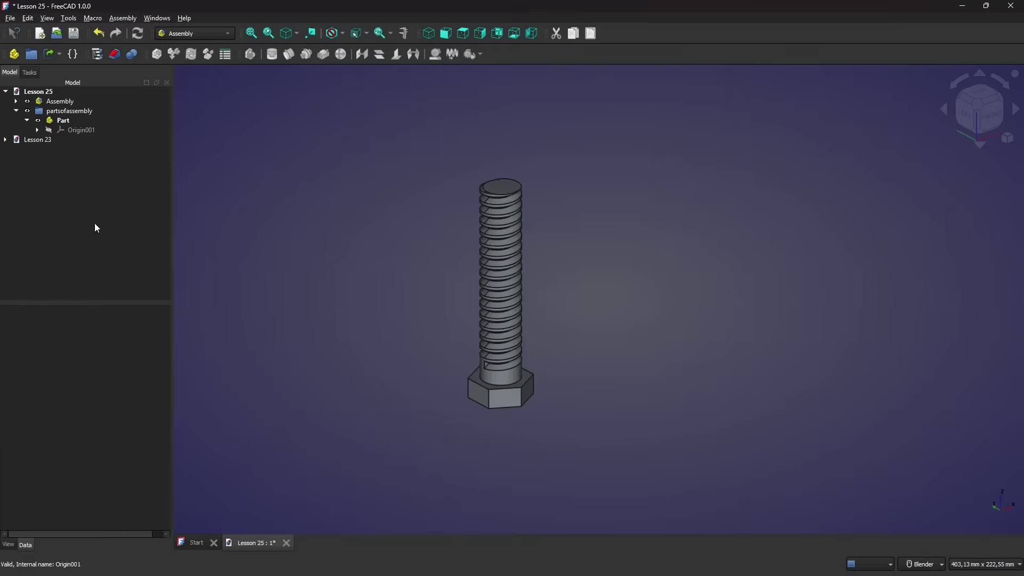
pyautogui.click(53, 106)
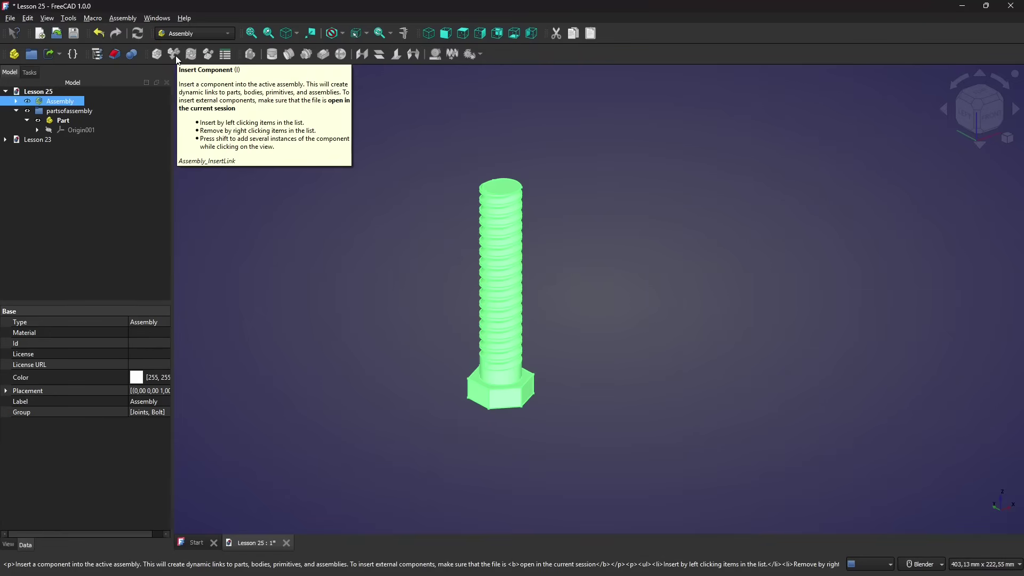
pyautogui.click(68, 191)
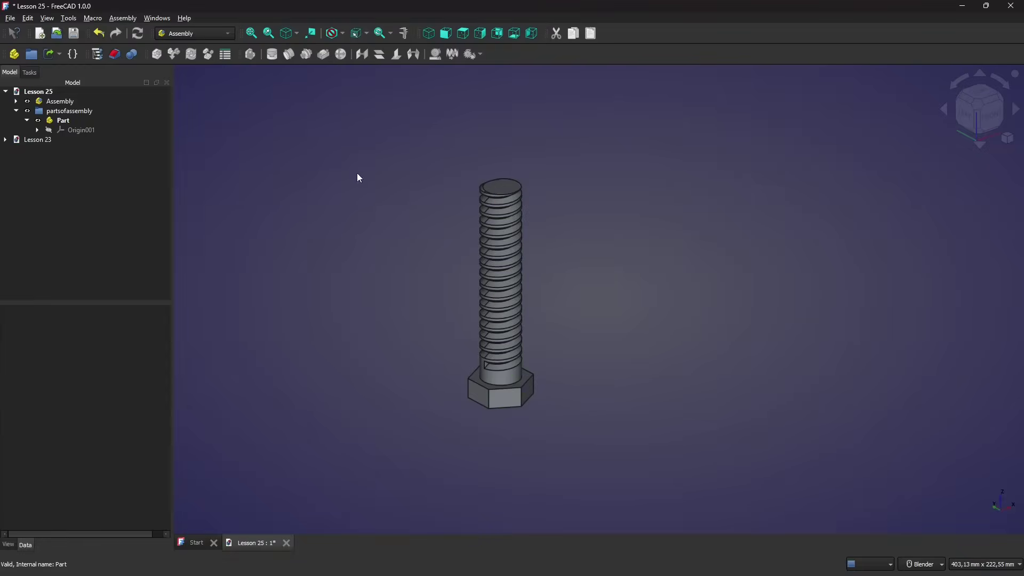
pyautogui.click(16, 101)
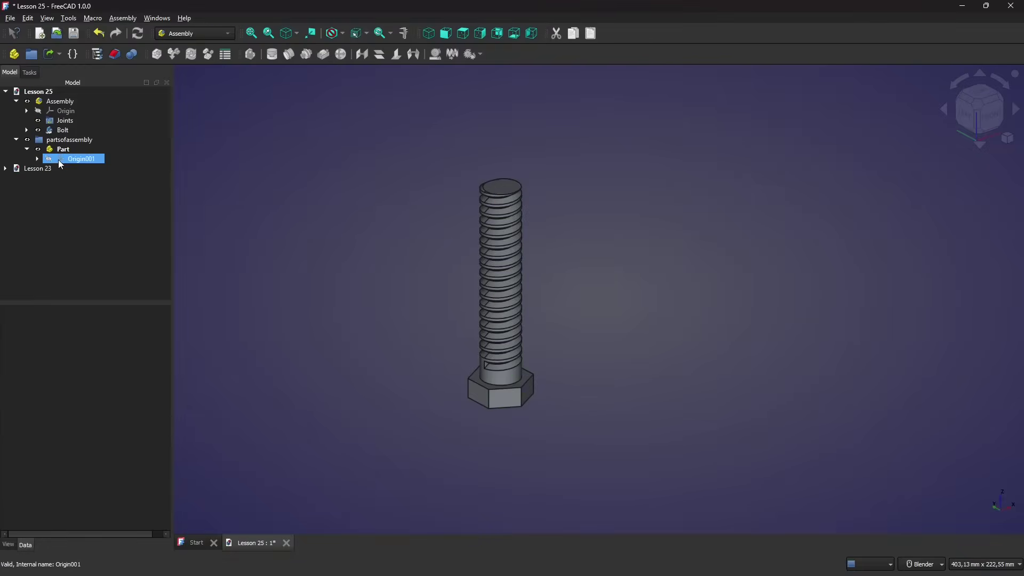
pyautogui.click(64, 104)
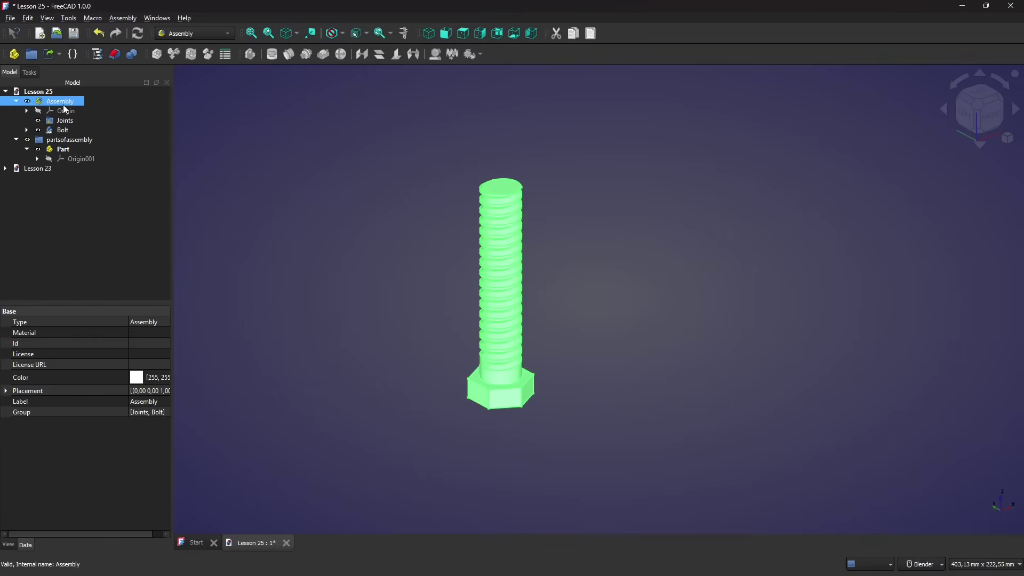
pyautogui.click(64, 120)
pyautogui.click(63, 130)
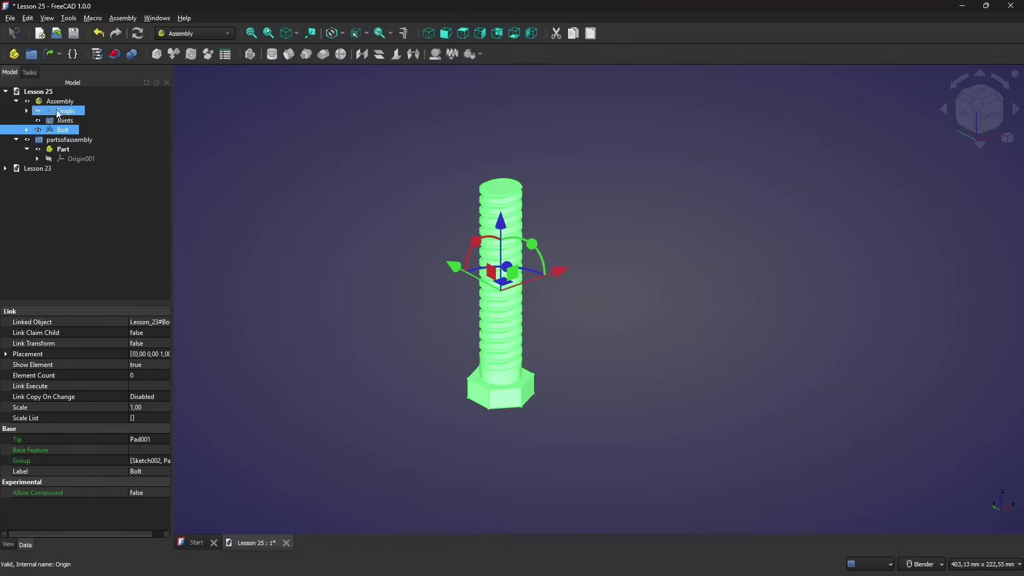
pyautogui.click(62, 210)
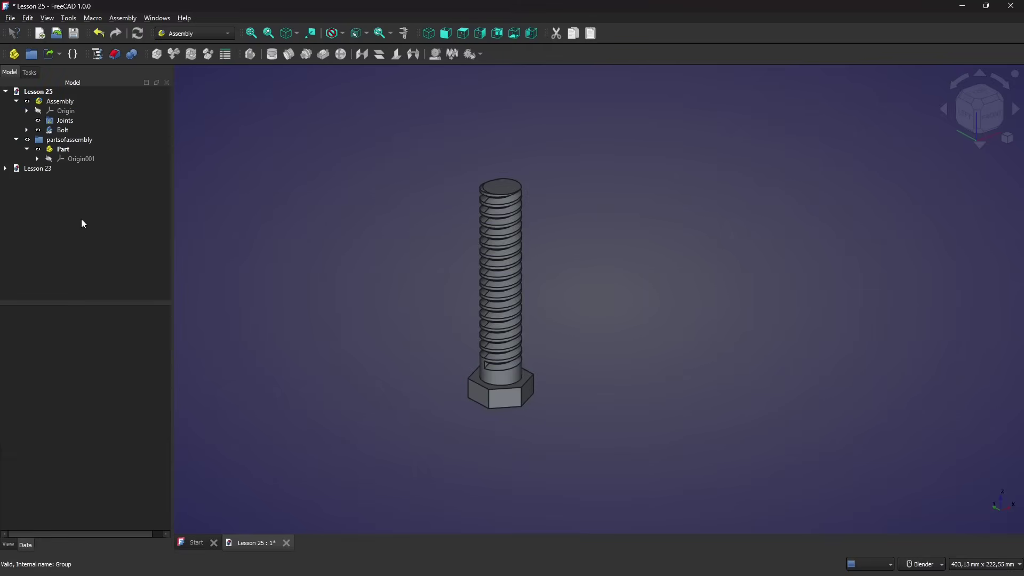
pyautogui.click(63, 151)
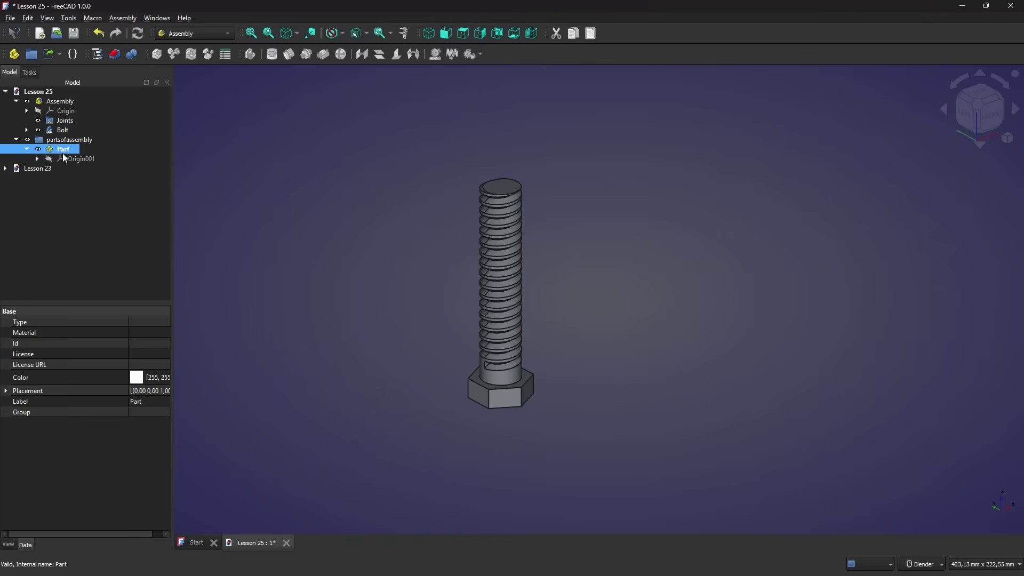
# - Switch to Part Design and start a new sketch on the YZ plane
pyautogui.click(199, 34)
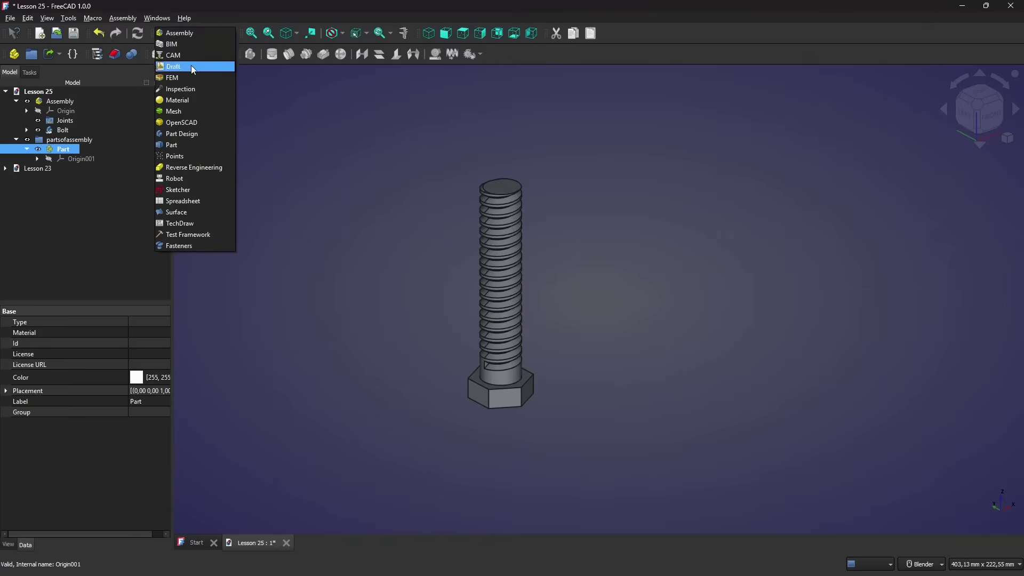
pyautogui.click(184, 135)
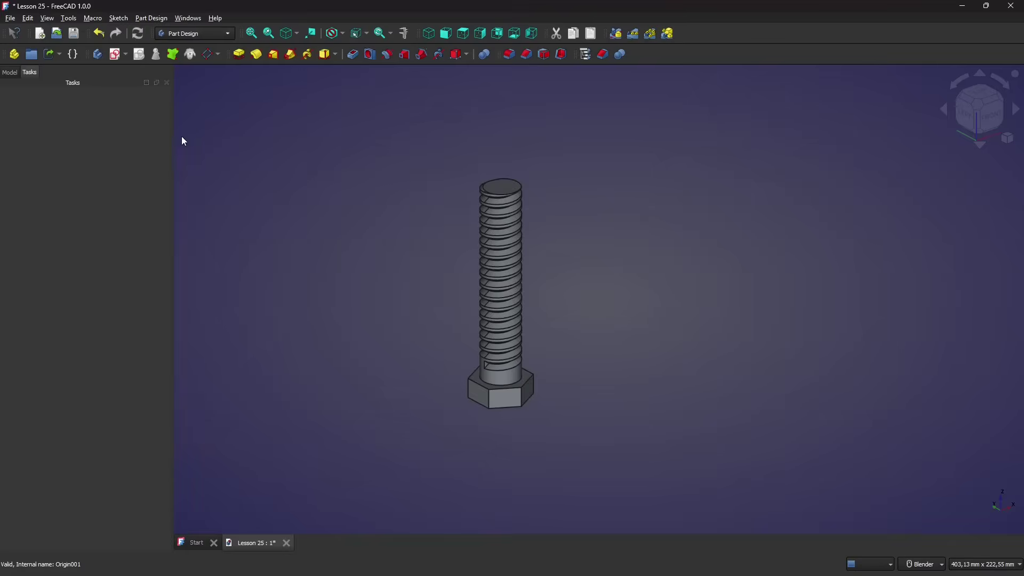
pyautogui.click(115, 57)
pyautogui.moveTo(389, 304)
pyautogui.mouseDown(button='middle')
pyautogui.moveTo(420, 350)
pyautogui.moveTo(464, 351)
pyautogui.moveTo(509, 335)
pyautogui.moveTo(459, 320)
pyautogui.moveTo(566, 313)
pyautogui.moveTo(570, 297)
pyautogui.mouseUp(button='middle')
pyautogui.scroll(4, 526, 354)
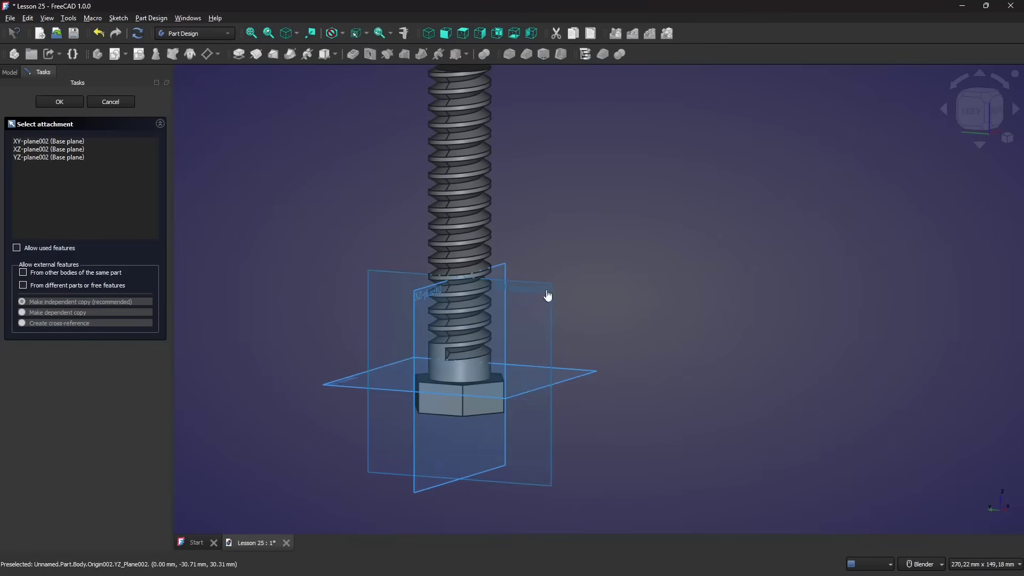
pyautogui.click(547, 292)
# - Pick the regular polygon tool in the sketch
pyautogui.scroll(-5, 480, 320)
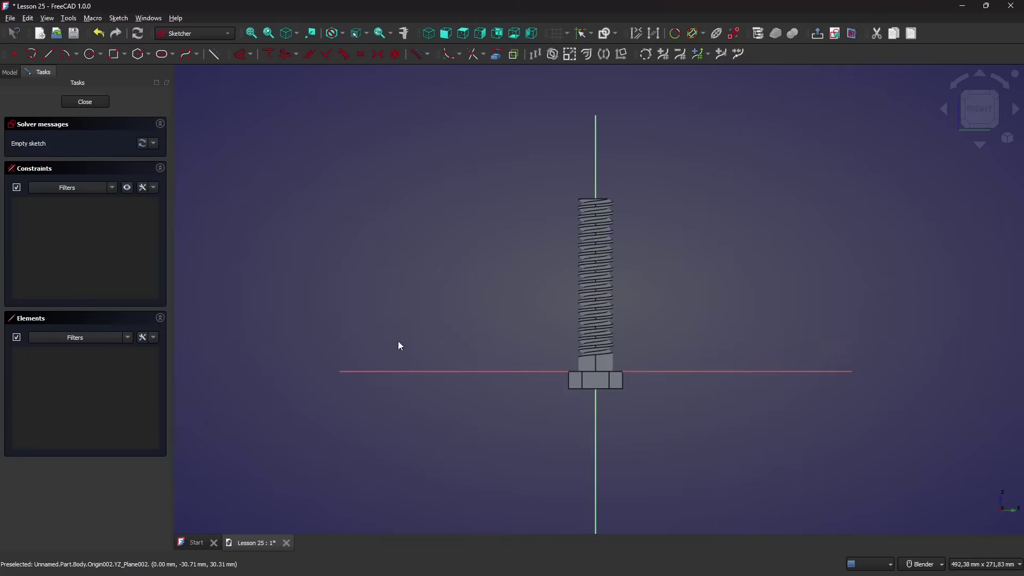
pyautogui.scroll(5, 656, 338)
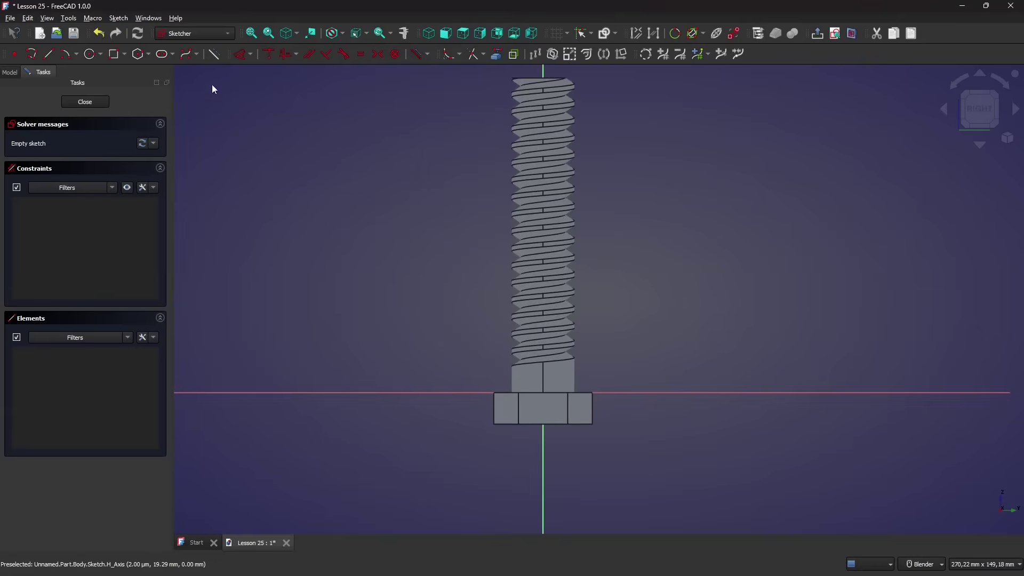
pyautogui.click(140, 55)
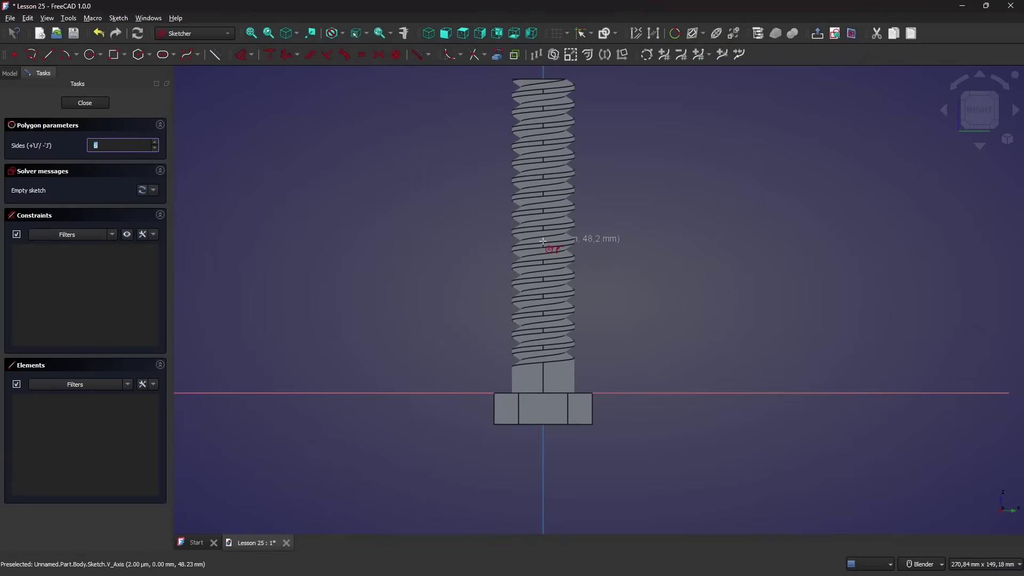